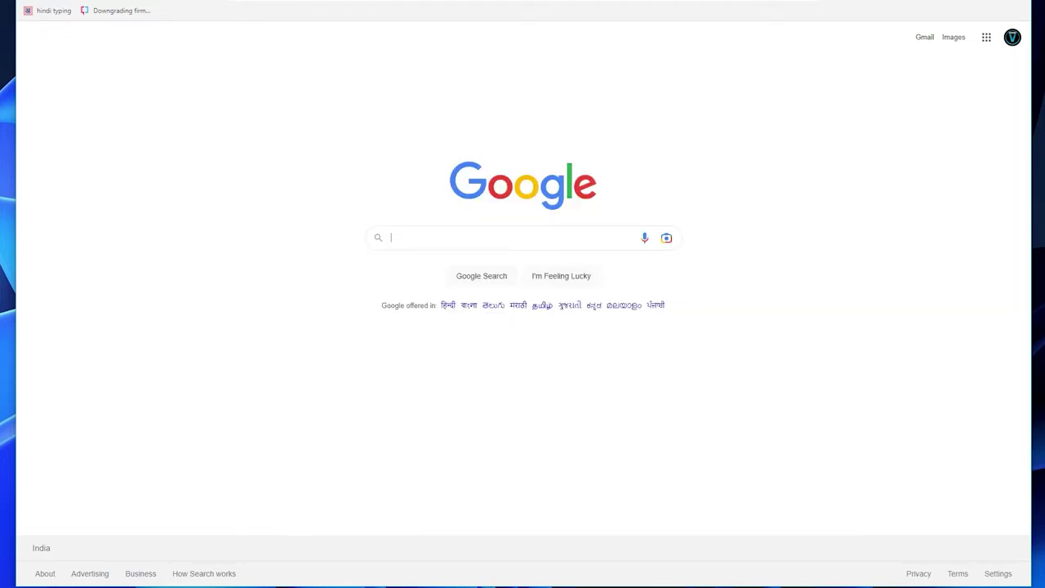
pyautogui.write('LENOVO S')
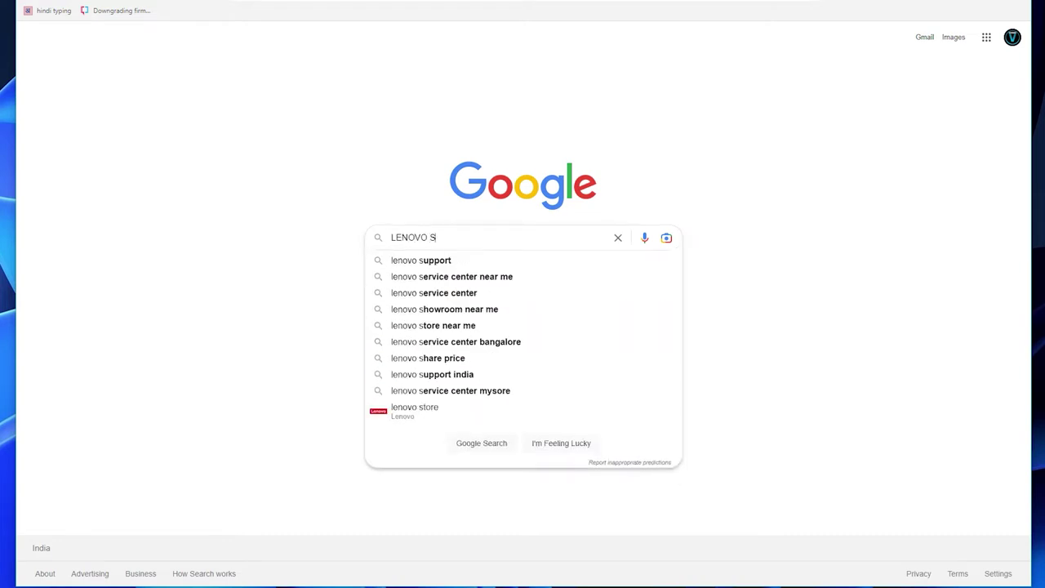
pyautogui.write('UP')
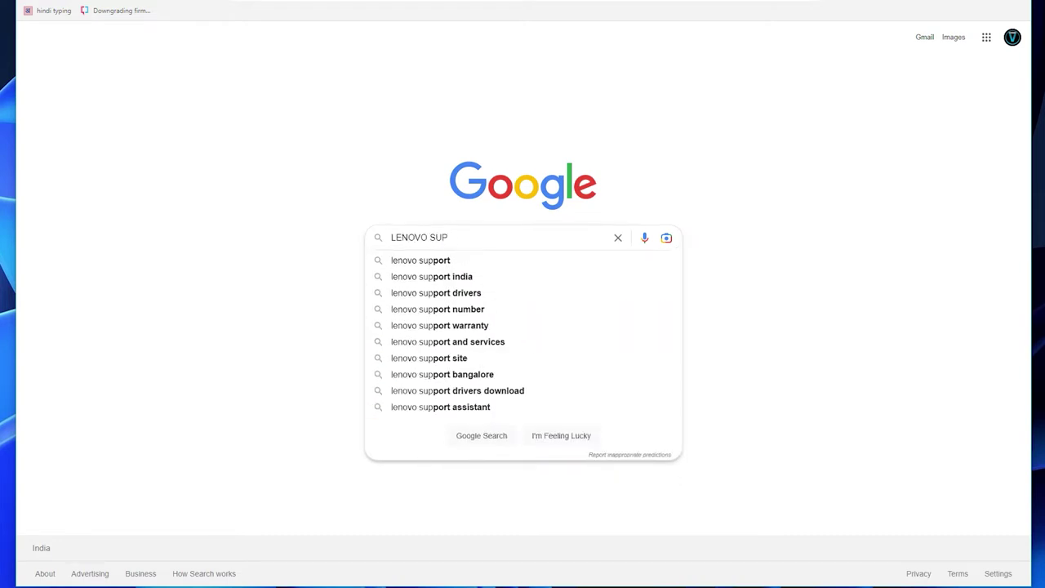
pyautogui.write('PORT')
pyautogui.press('Return')
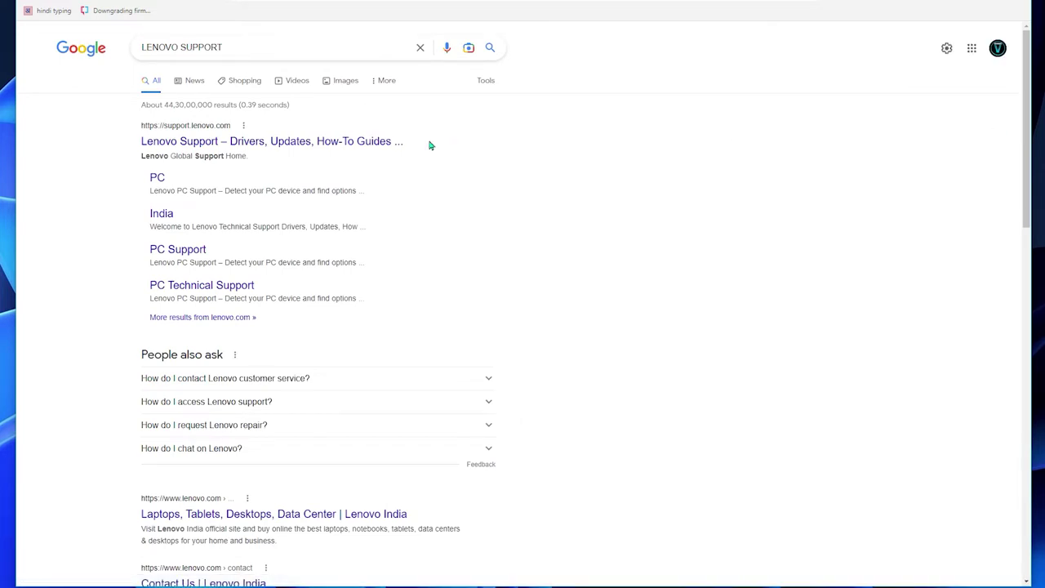
pyautogui.click(176, 151)
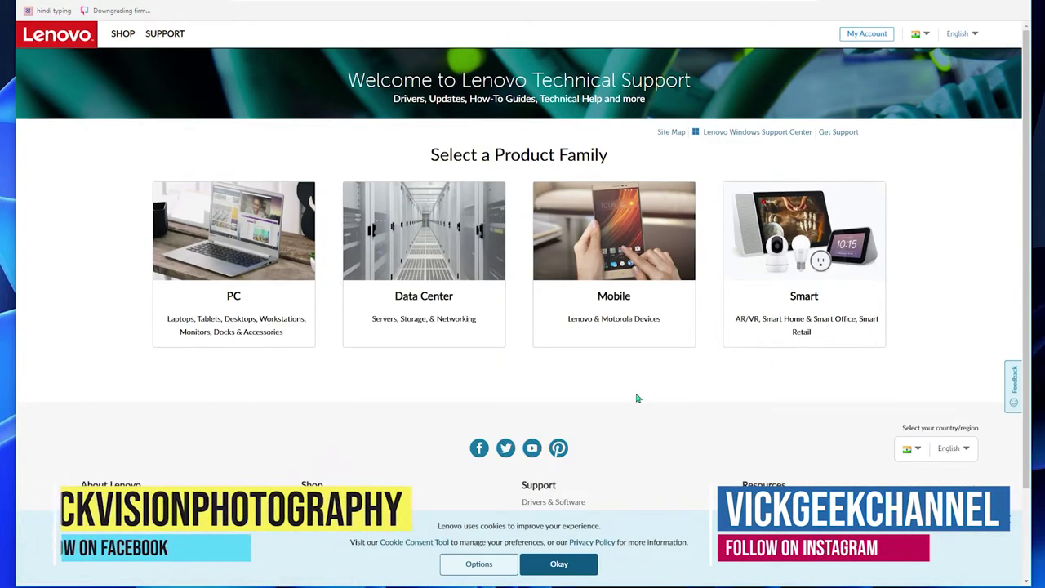
pyautogui.moveTo(233, 261)
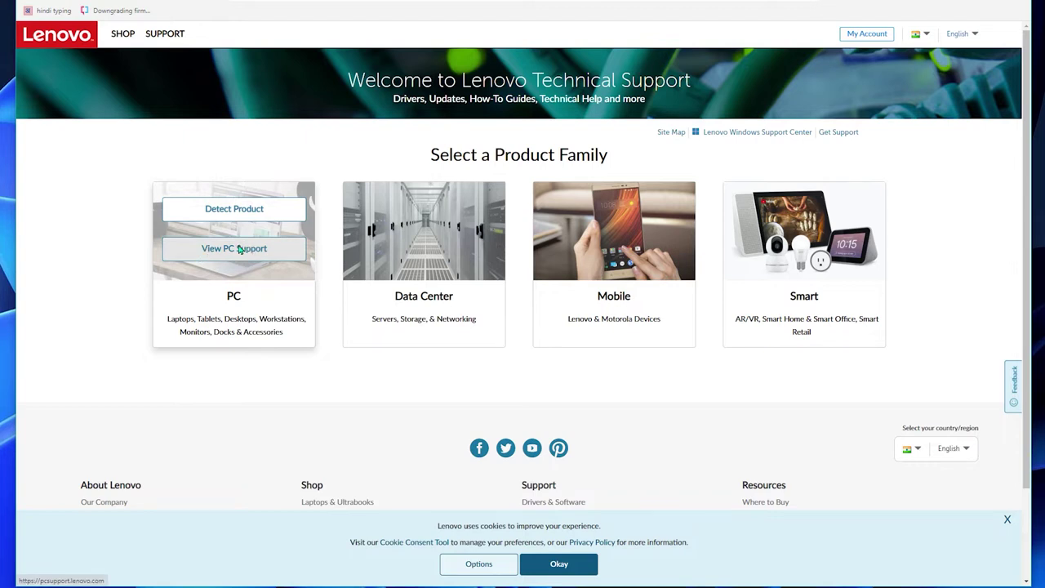
pyautogui.click(233, 324)
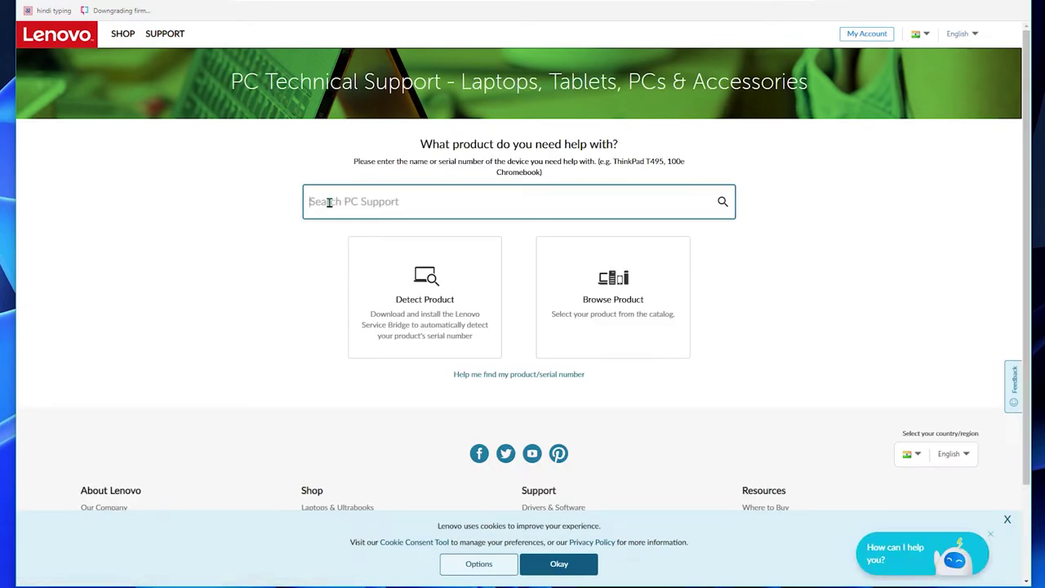
# Enter 'ideapad' as the PC support search term, removing the word 'lenovo'.
pyautogui.write('len')
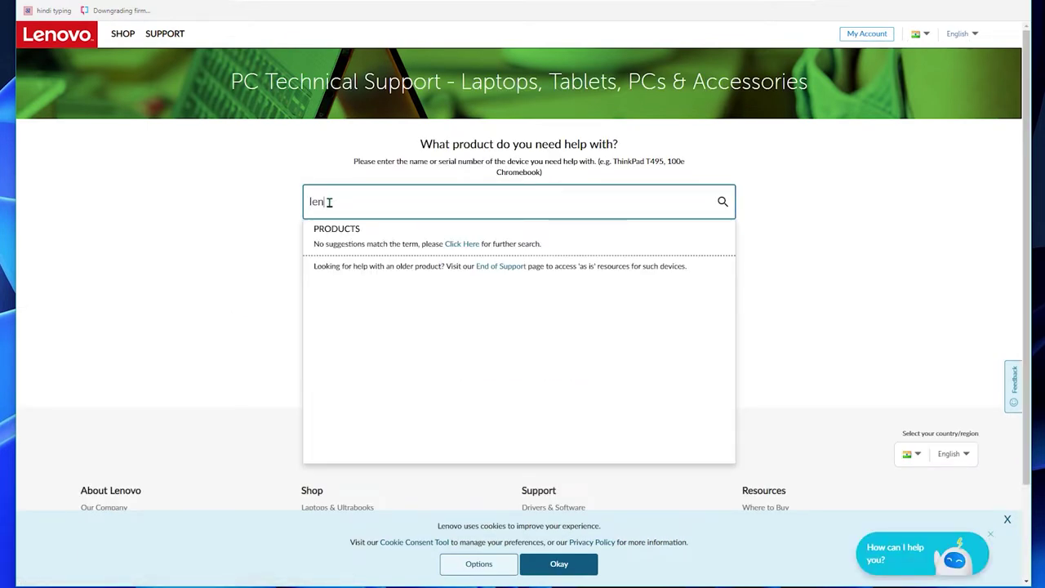
pyautogui.write('ovo')
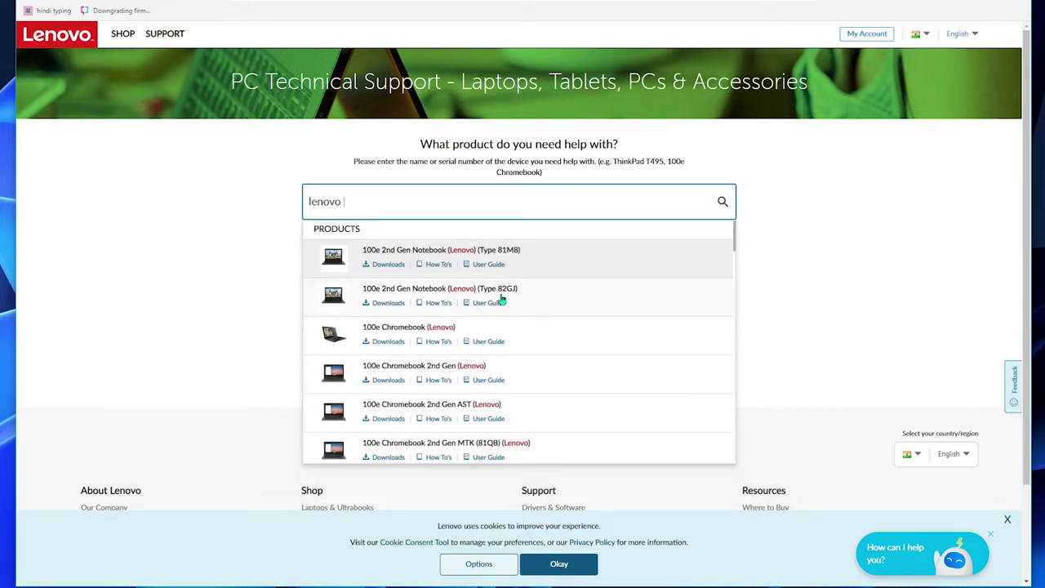
pyautogui.scroll(-2, 471, 338)
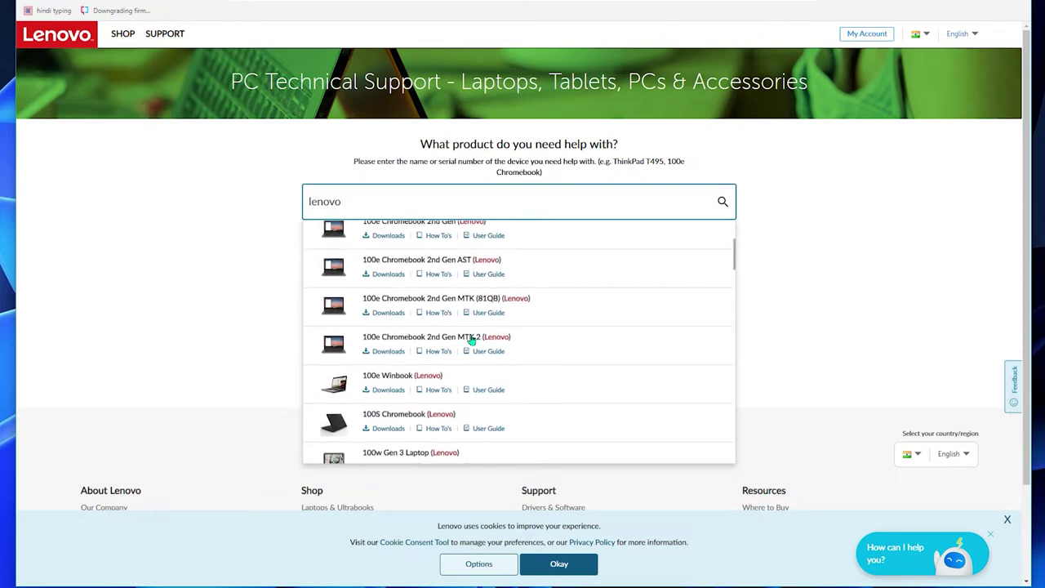
pyautogui.scroll(-3, 471, 339)
pyautogui.scroll(-2, 471, 339)
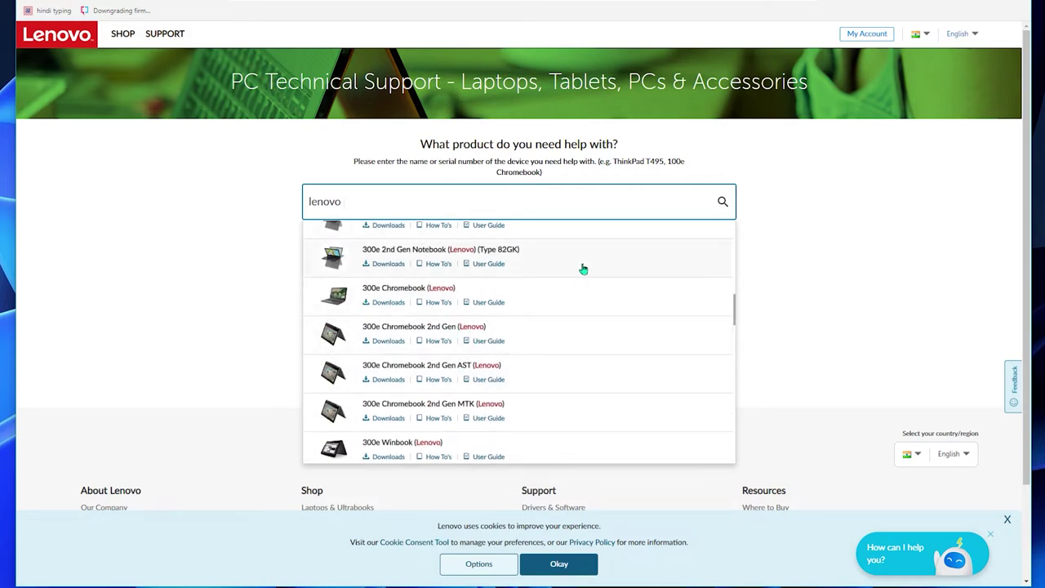
pyautogui.scroll(-3, 383, 294)
pyautogui.scroll(-1, 367, 261)
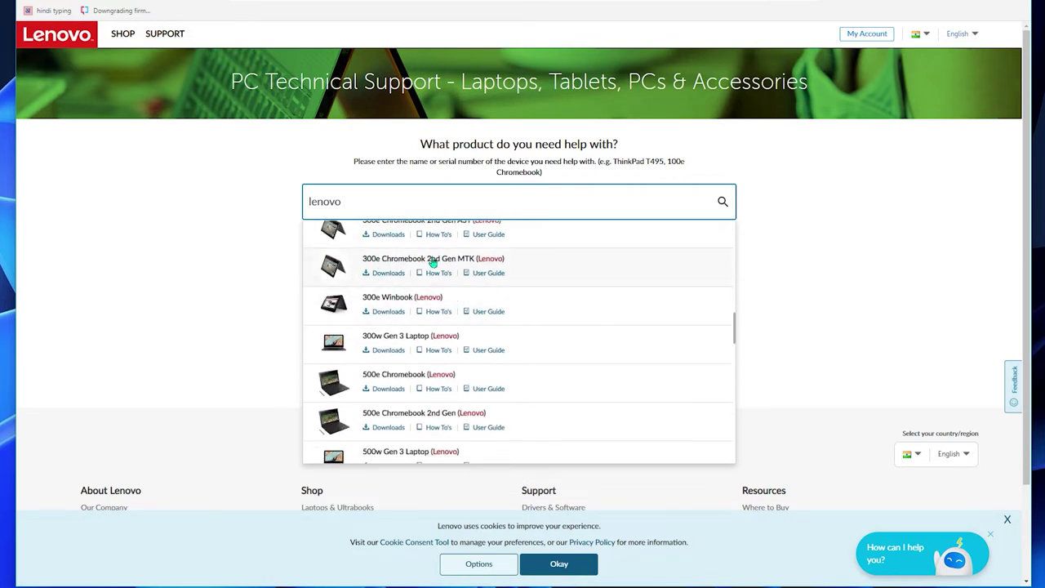
pyautogui.scroll(-3, 427, 299)
pyautogui.scroll(-1, 408, 408)
pyautogui.scroll(-2, 392, 327)
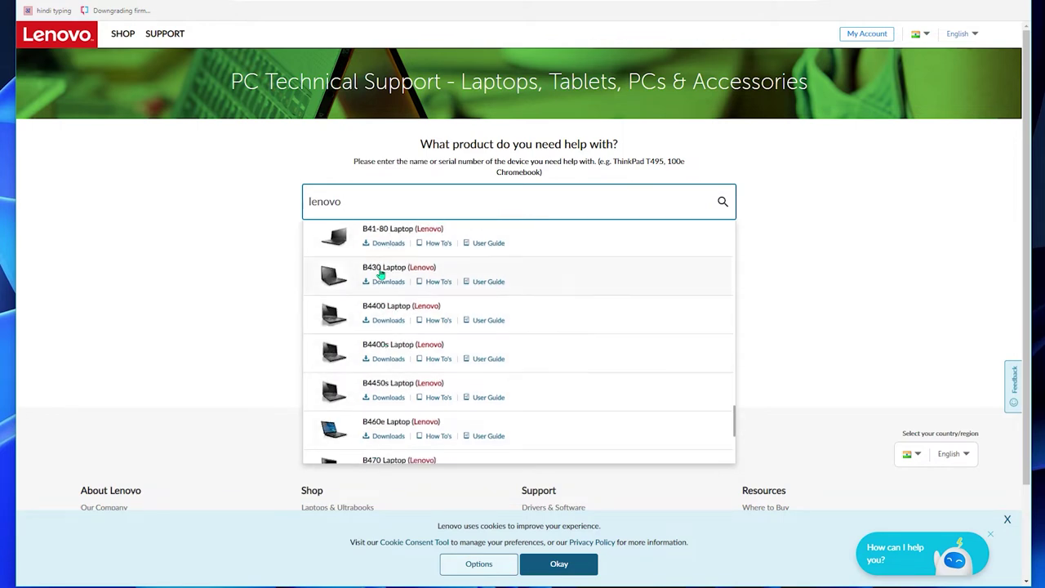
pyautogui.write('ideapad')
pyautogui.moveTo(346, 202); pyautogui.dragTo(297, 212)
pyautogui.press('BackSpace')
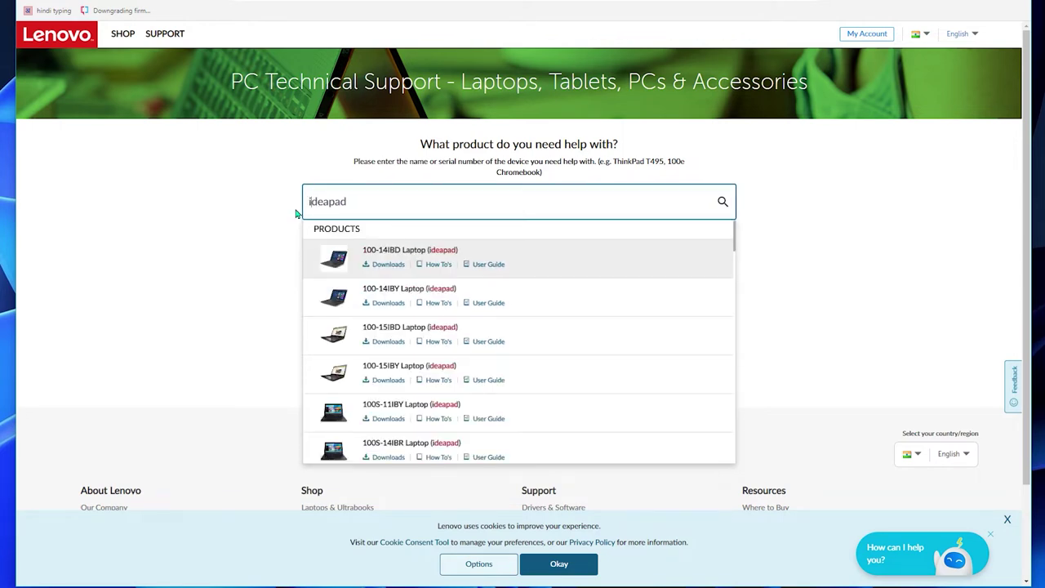
# Pick the 110-15IBR Laptop from the suggestions and open its Product Home.
pyautogui.scroll(-3, 435, 291)
pyautogui.scroll(-2, 362, 333)
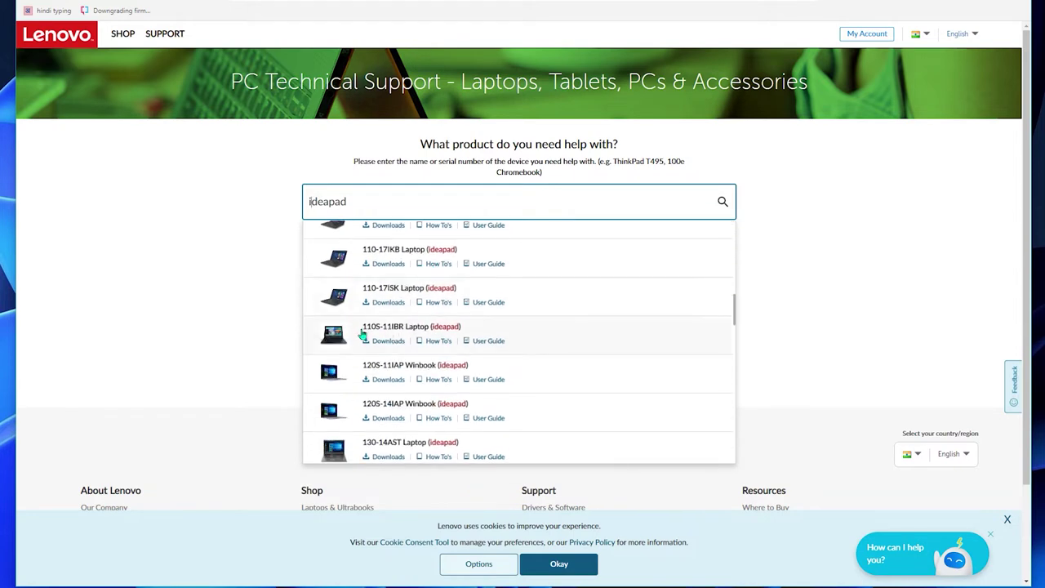
pyautogui.scroll(2, 373, 255)
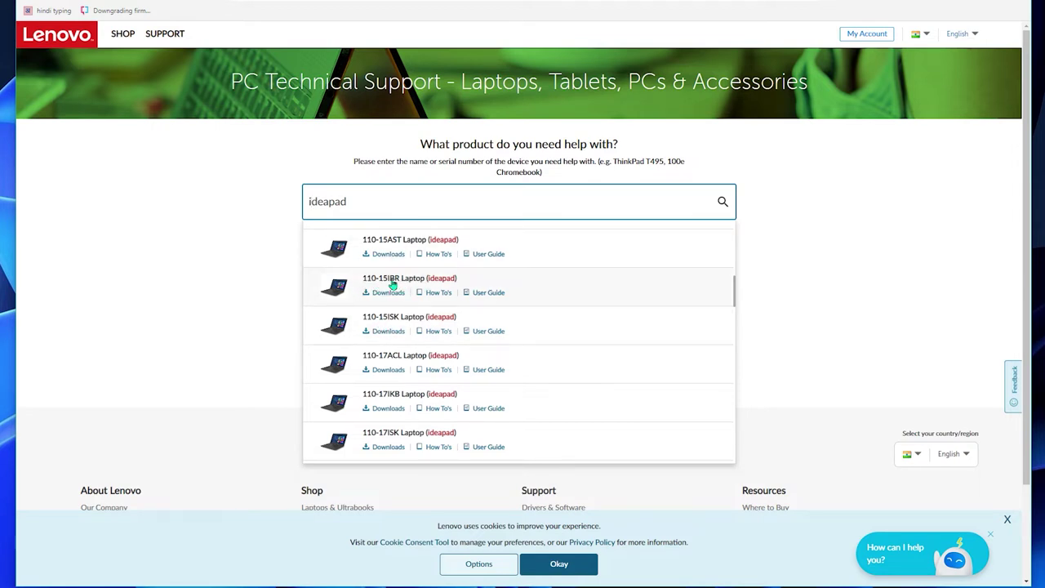
pyautogui.click(392, 282)
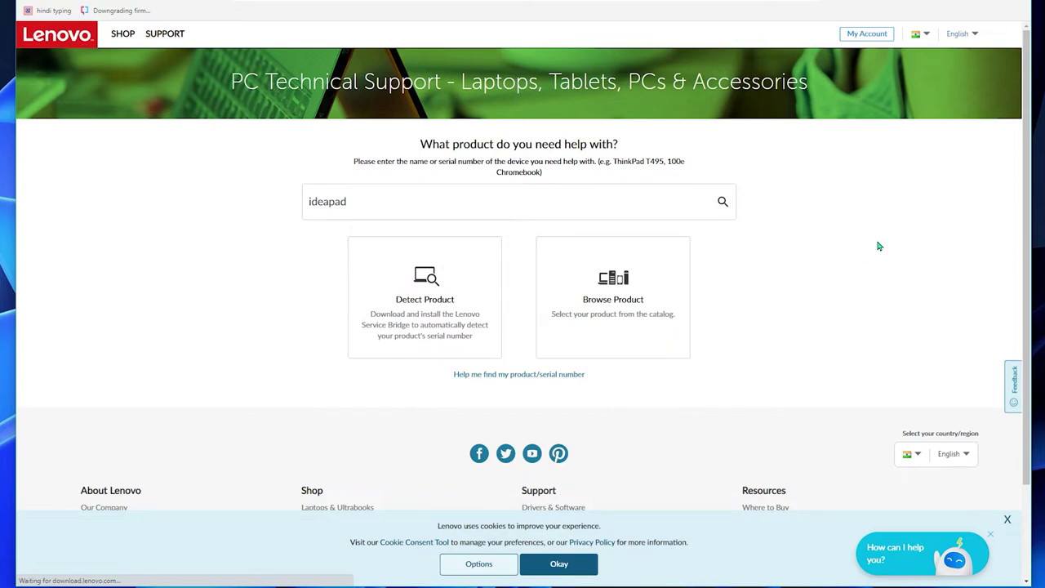
pyautogui.click(435, 203)
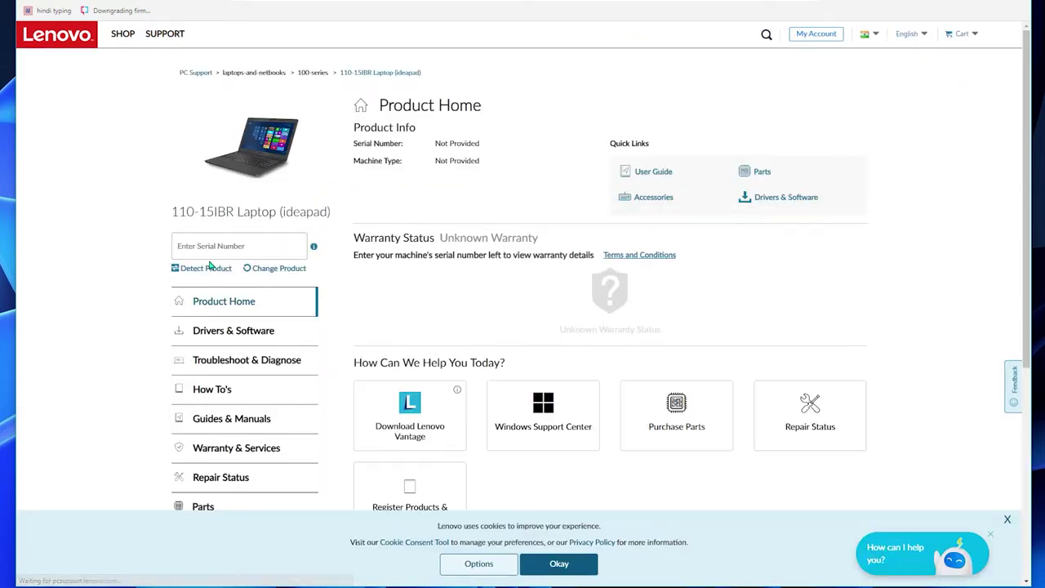
# Skip the serial number entry and open the 110-15IBR Drivers & Software page.
pyautogui.click(232, 248)
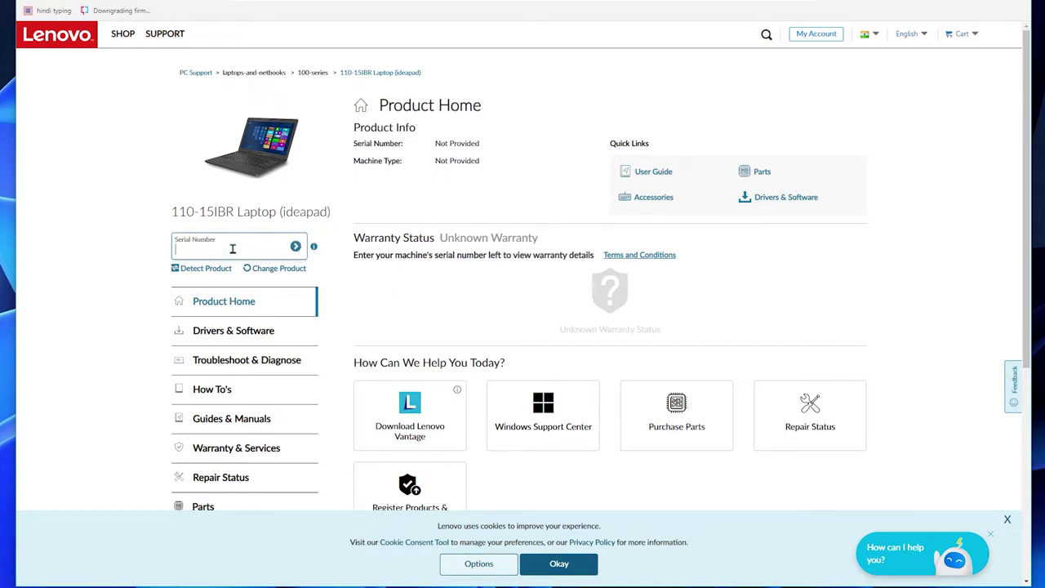
pyautogui.click(94, 303)
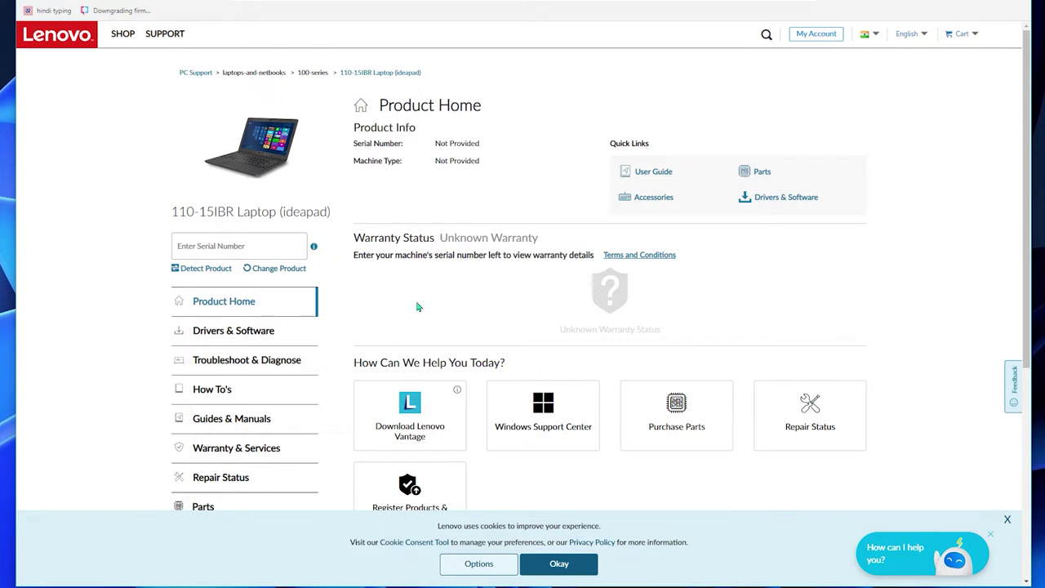
pyautogui.scroll(-2, 544, 177)
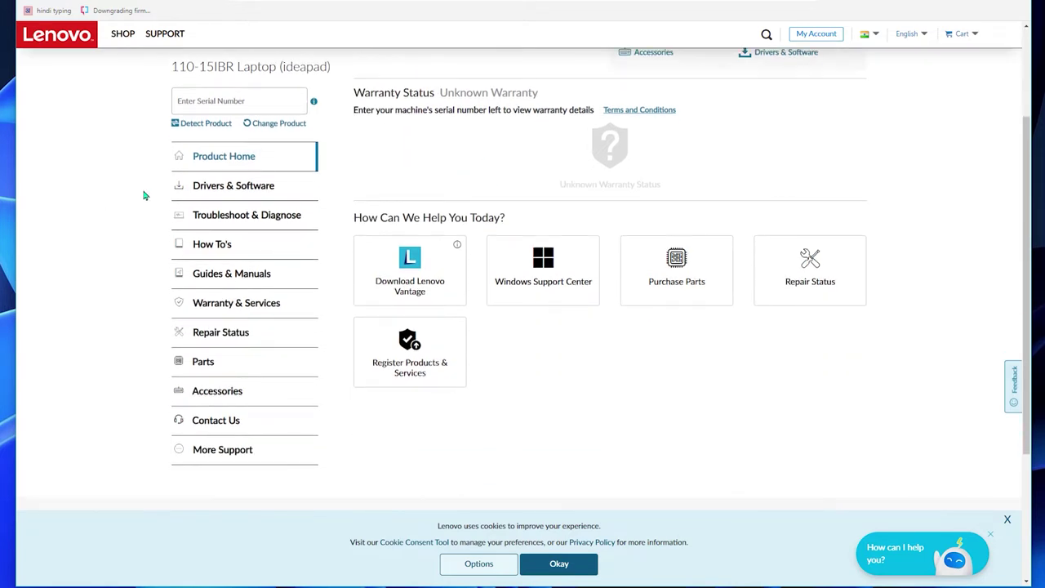
pyautogui.click(225, 187)
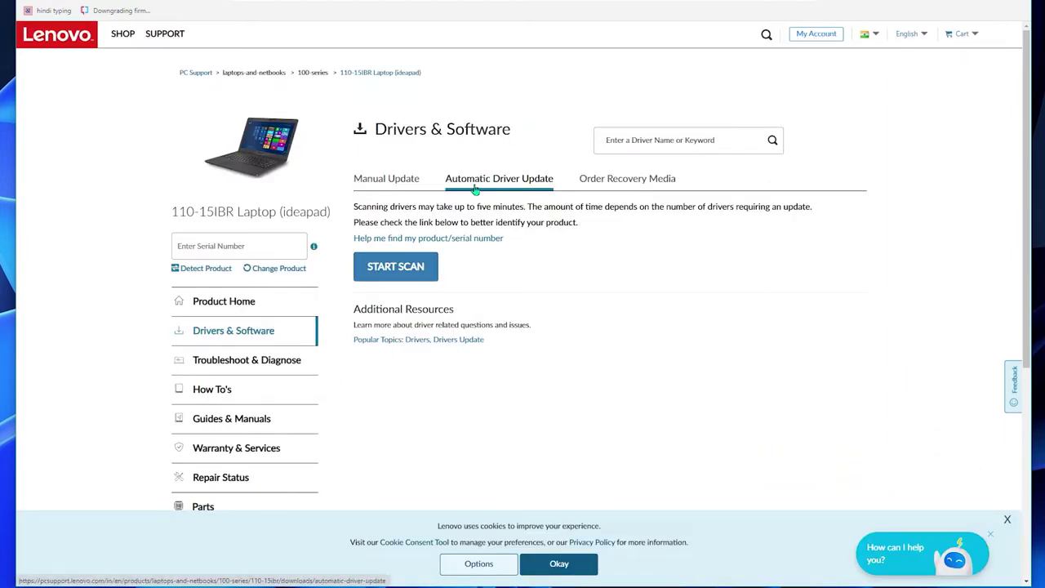
# Switch to Manual Update and list the laptop's Audio drivers.
pyautogui.click(403, 191)
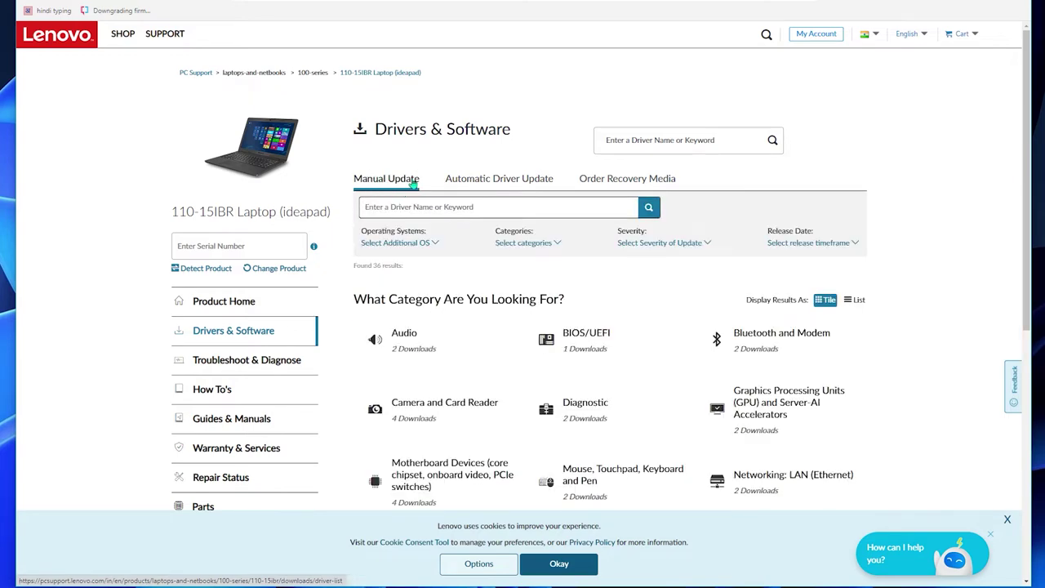
pyautogui.scroll(-2, 886, 163)
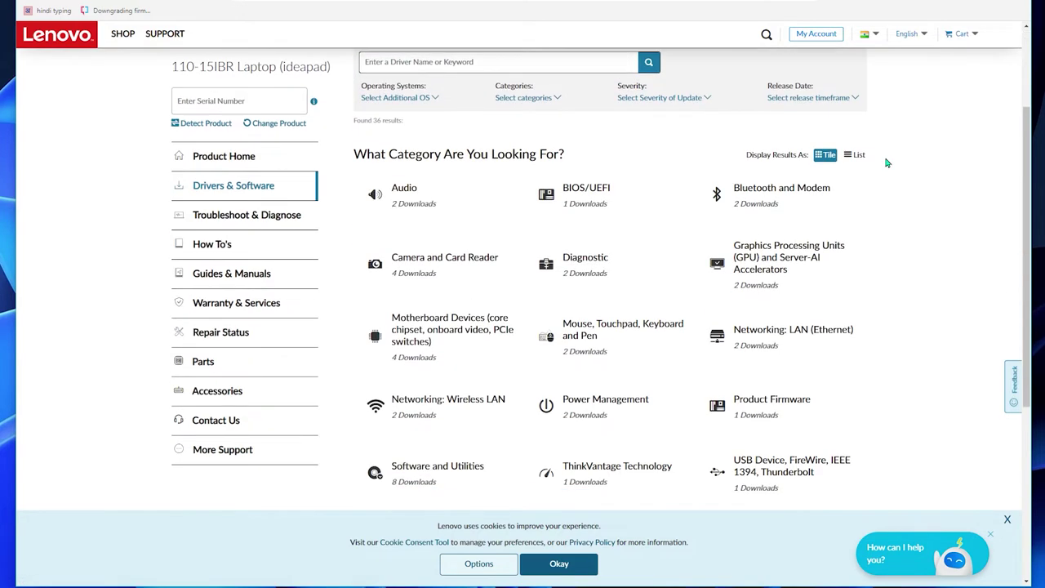
pyautogui.scroll(-2, 886, 163)
pyautogui.scroll(2, 886, 163)
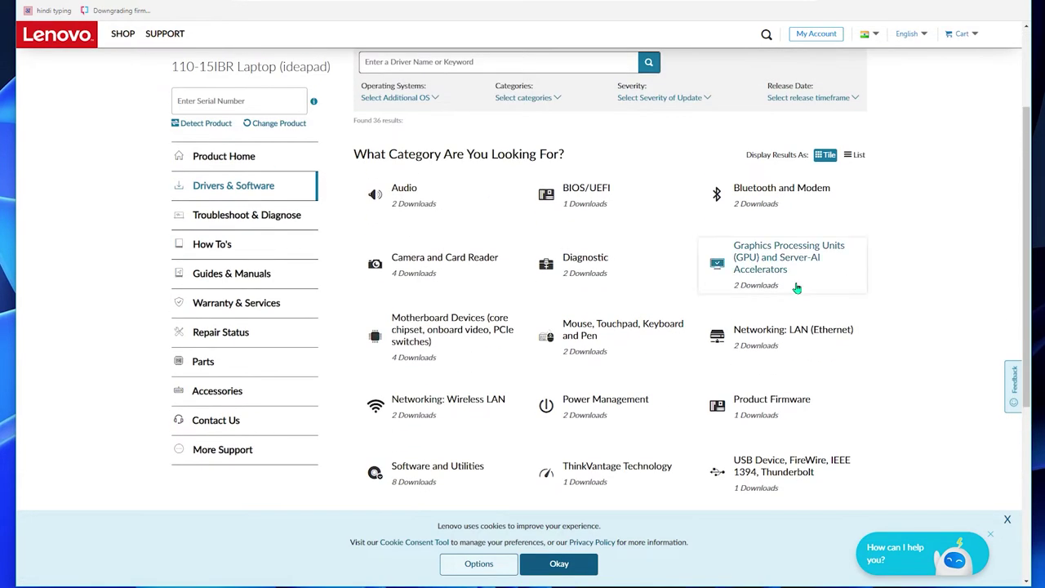
pyautogui.click(413, 196)
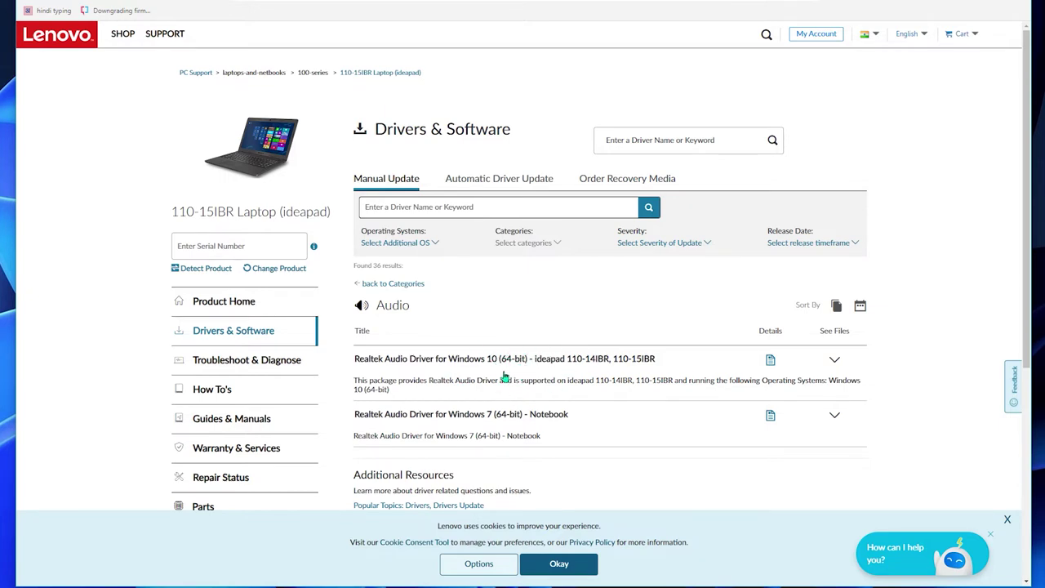
# Expand the Windows 10 Realtek Audio Driver's 66.4 MB download, then return to the categories.
pyautogui.click(834, 360)
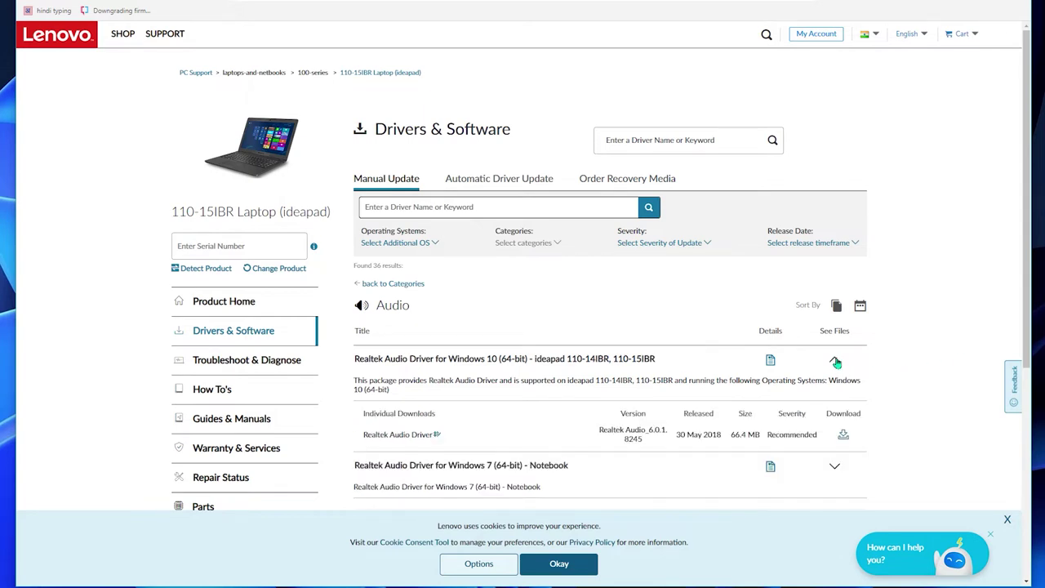
pyautogui.rightClick(842, 438)
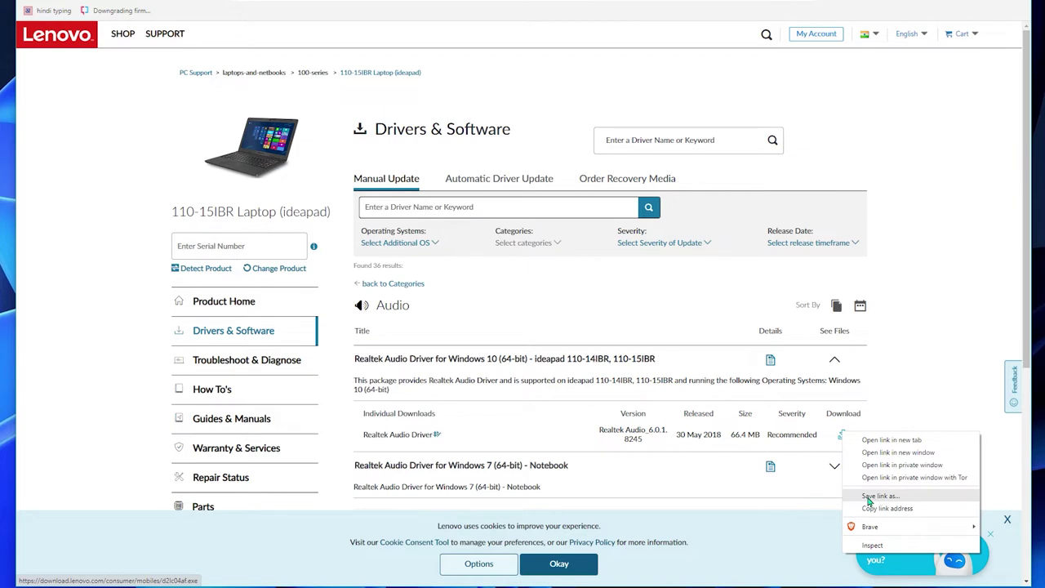
pyautogui.click(884, 392)
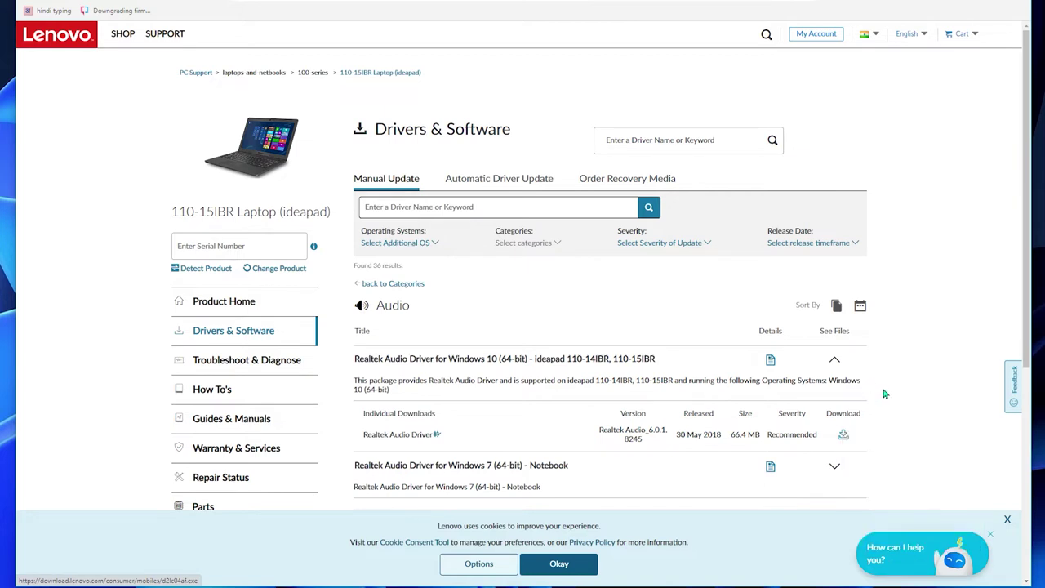
pyautogui.scroll(-2, 749, 435)
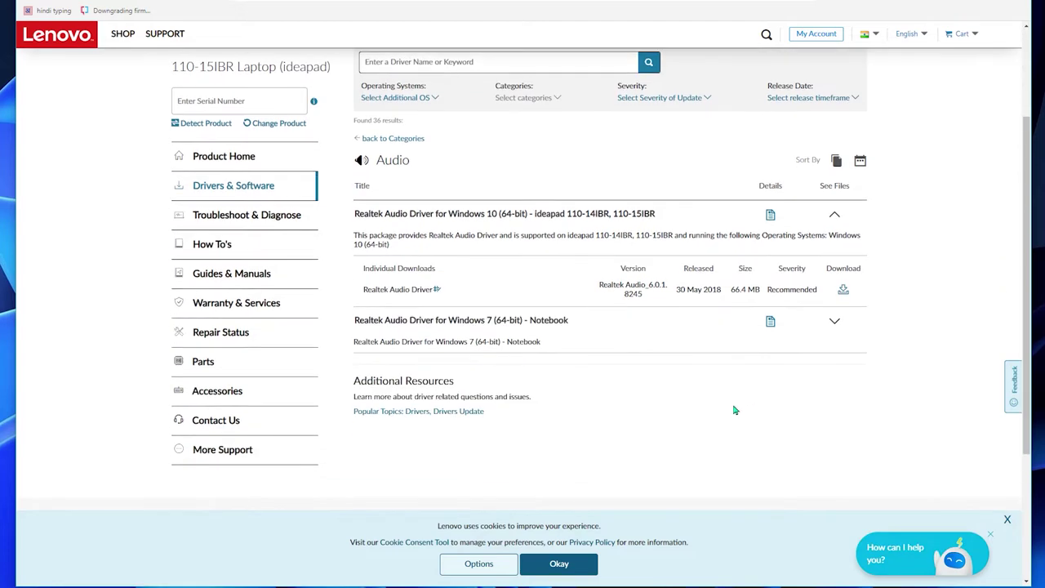
pyautogui.scroll(2, 517, 168)
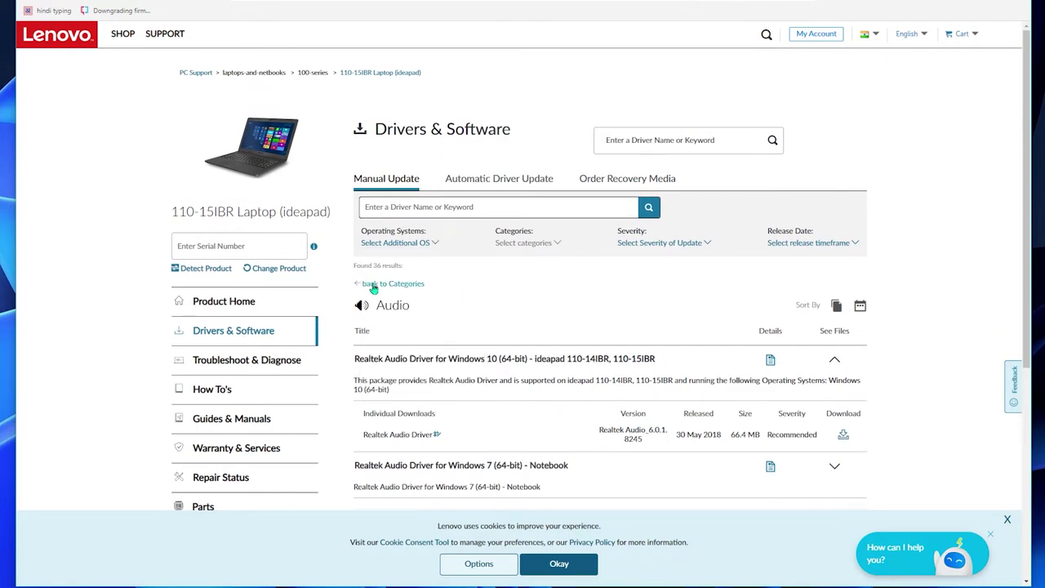
pyautogui.click(374, 284)
# View the BIOS/UEFI update listing, then go back to the 110-15IBR Product Home.
pyautogui.scroll(-2, 438, 288)
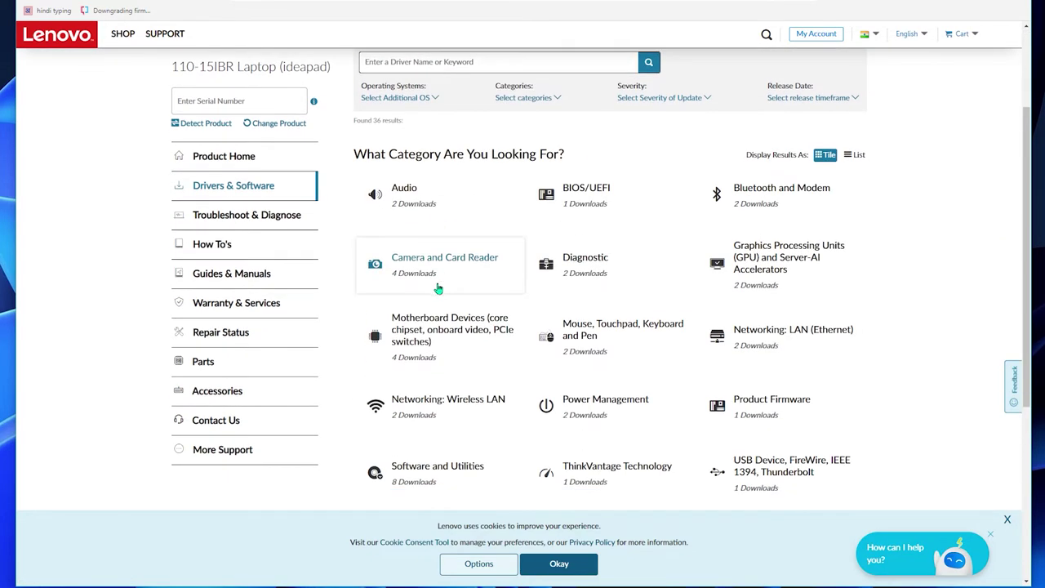
pyautogui.click(575, 196)
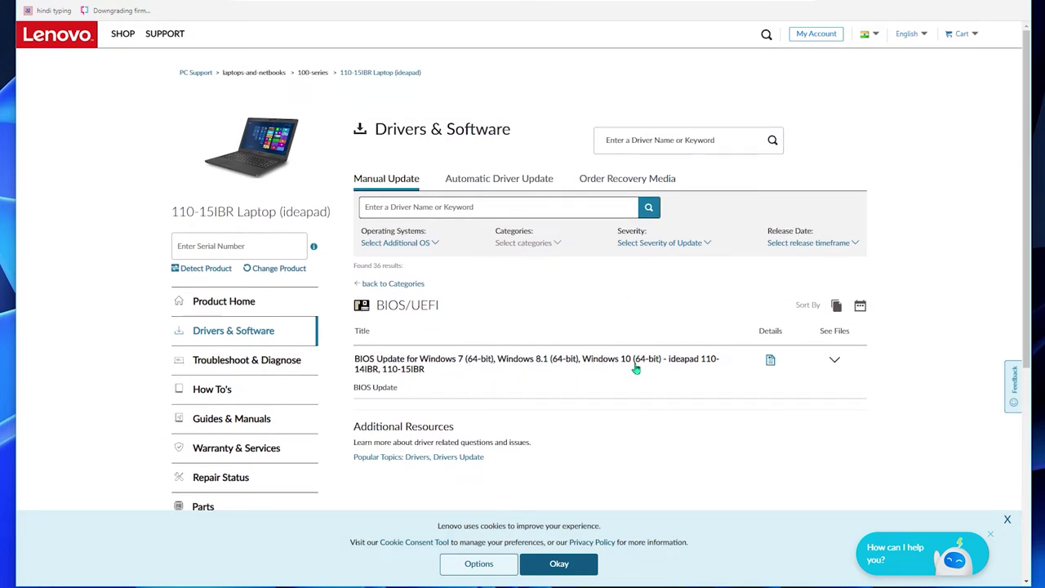
pyautogui.hotkey('alt', 'Left')
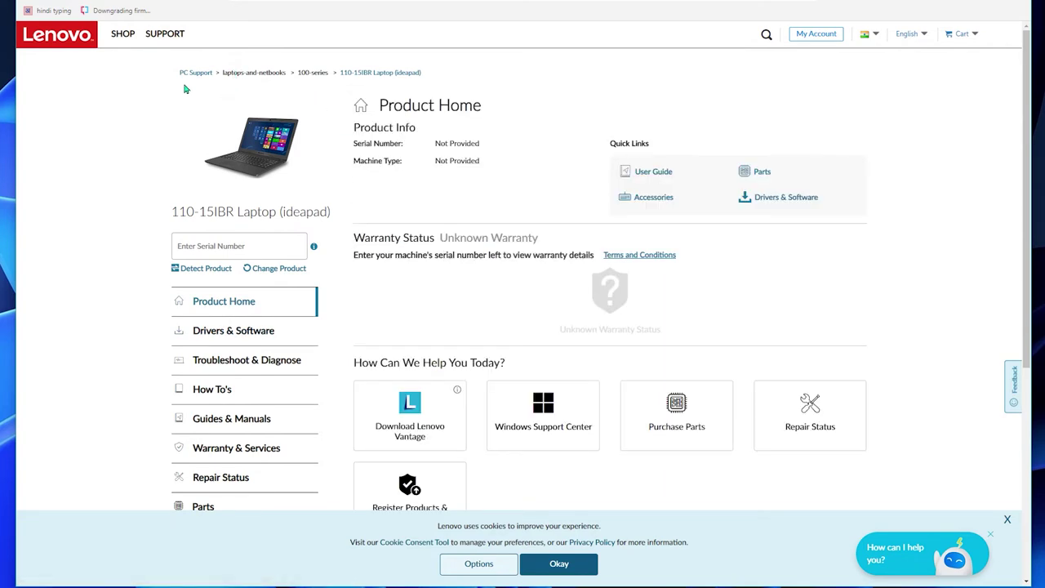
# Browse products by Laptops and choose the 5 Series Laptop (ideapad) series.
pyautogui.click(316, 247)
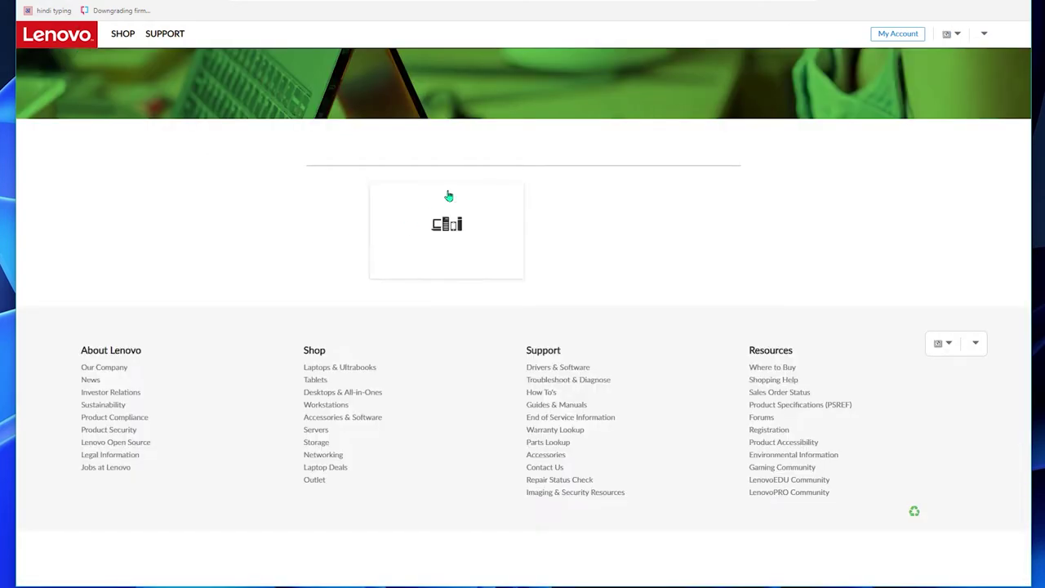
pyautogui.click(607, 297)
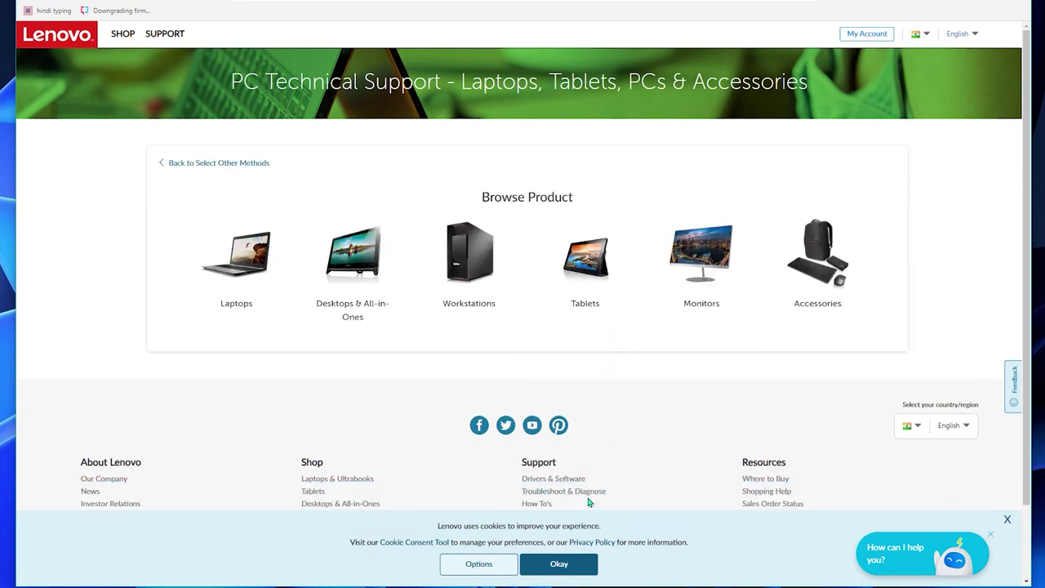
pyautogui.click(231, 243)
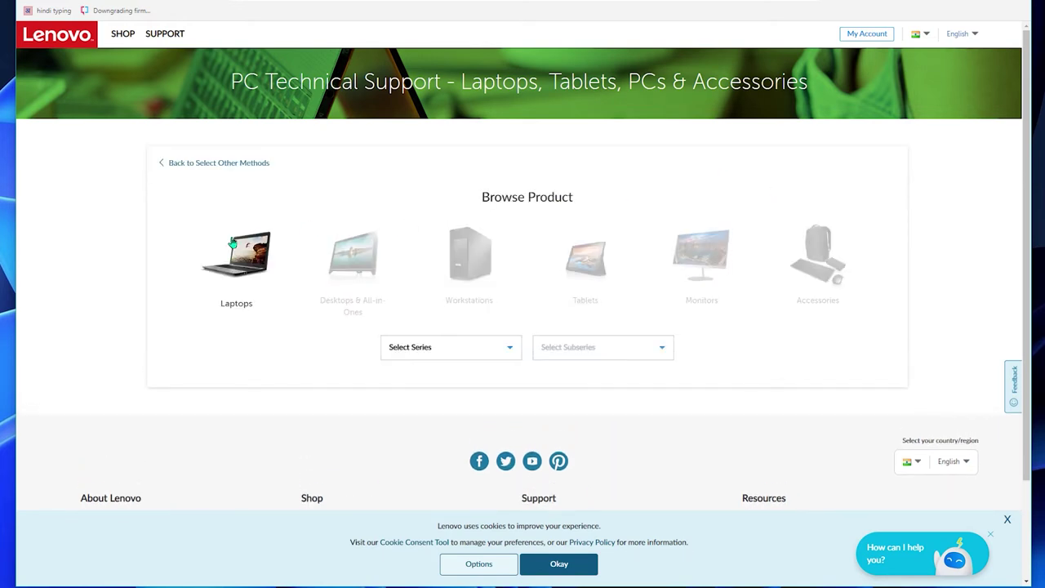
pyautogui.click(436, 349)
pyautogui.scroll(-2, 425, 428)
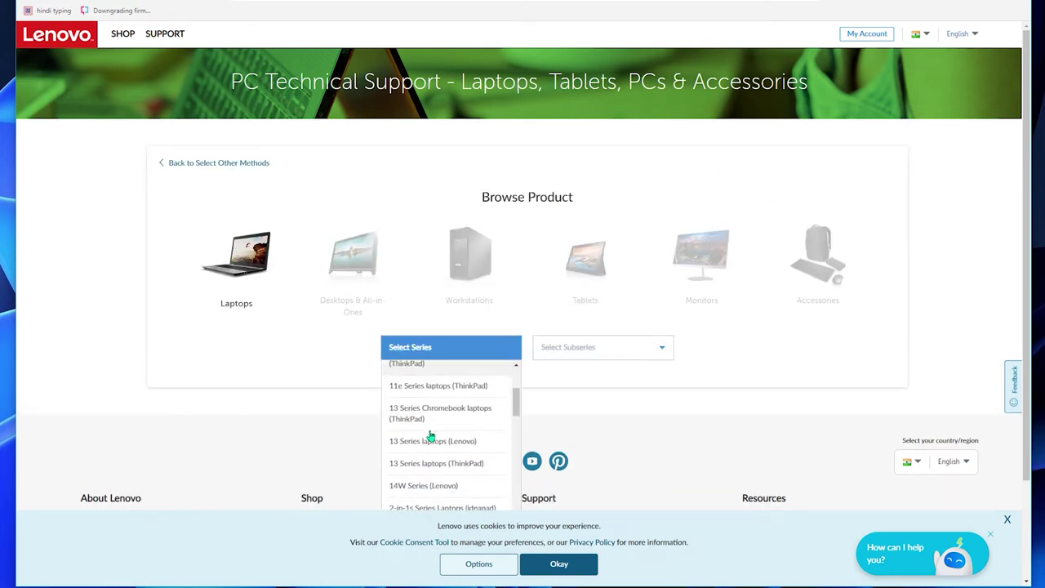
pyautogui.scroll(-1, 428, 465)
pyautogui.scroll(-2, 428, 471)
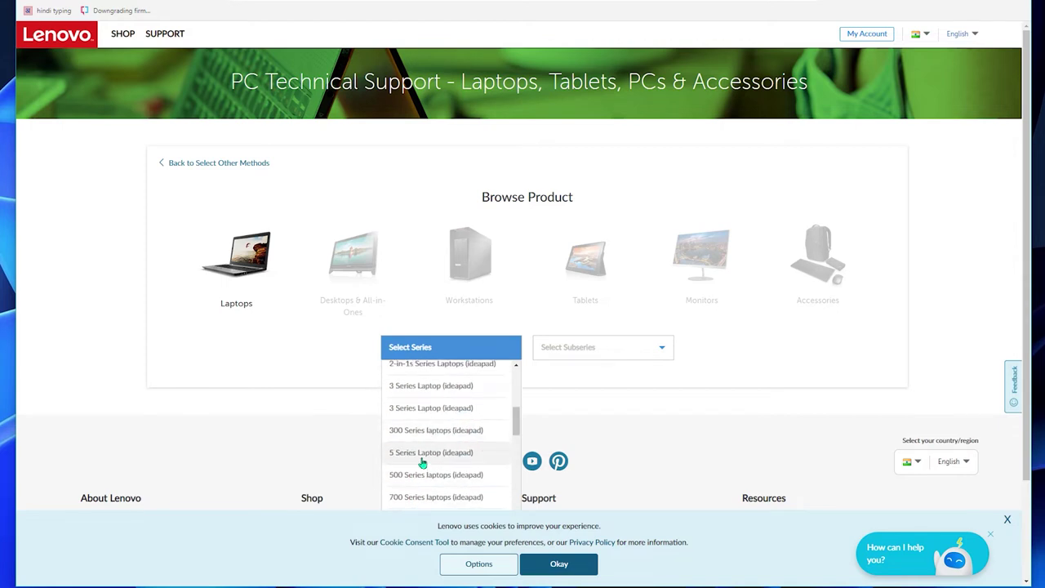
pyautogui.click(430, 461)
# Choose the IdeaPad 5 Pro 16IAH7 subseries as the new product.
pyautogui.click(663, 353)
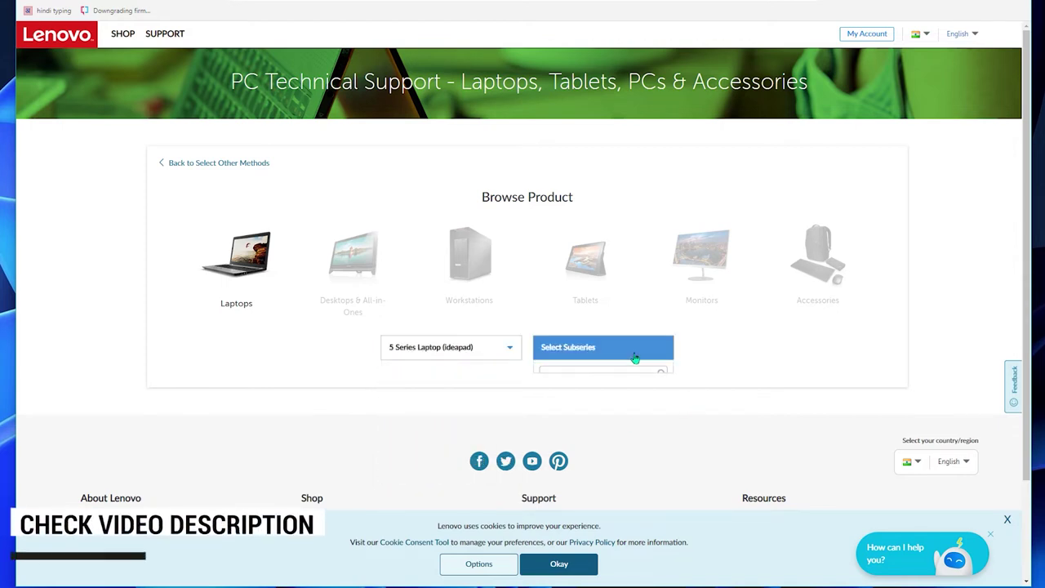
pyautogui.scroll(-2, 601, 424)
pyautogui.scroll(-1, 603, 428)
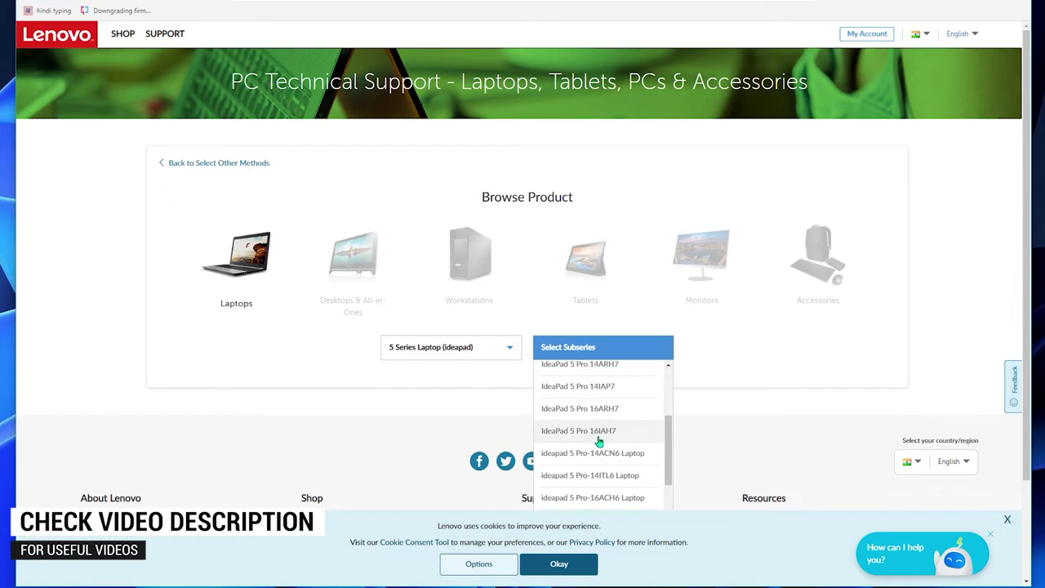
pyautogui.click(618, 437)
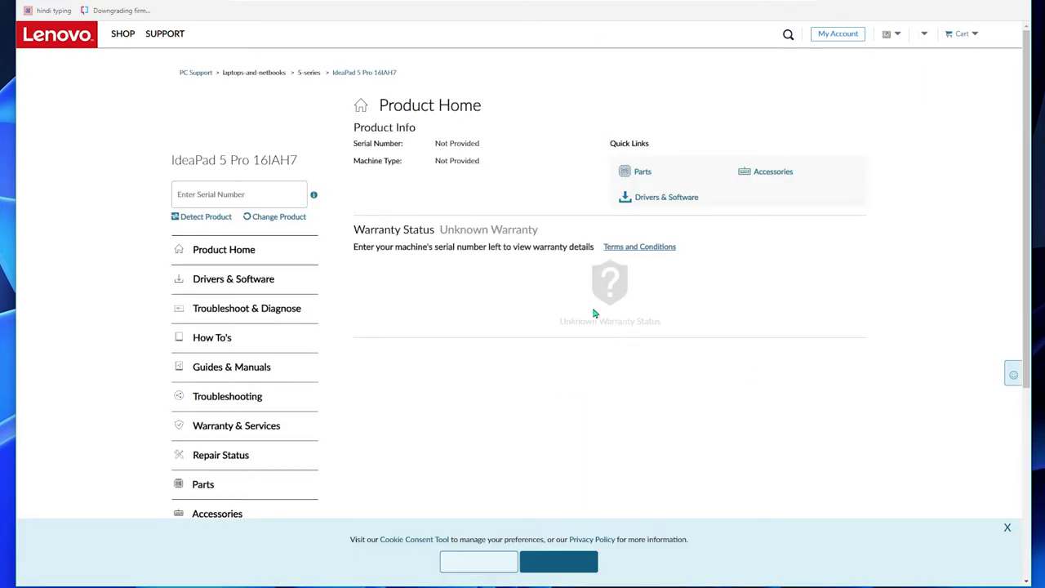
# Open the IdeaPad 5 Pro 16IAH7 Drivers & Software, dismiss cookies, and show Manual Update categories.
pyautogui.scroll(-2, 521, 359)
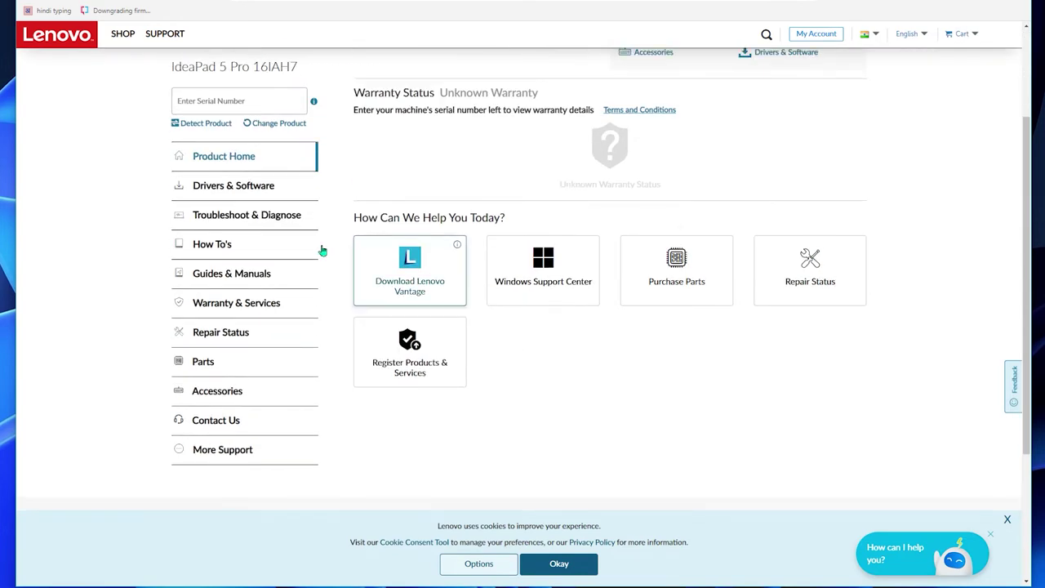
pyautogui.click(221, 187)
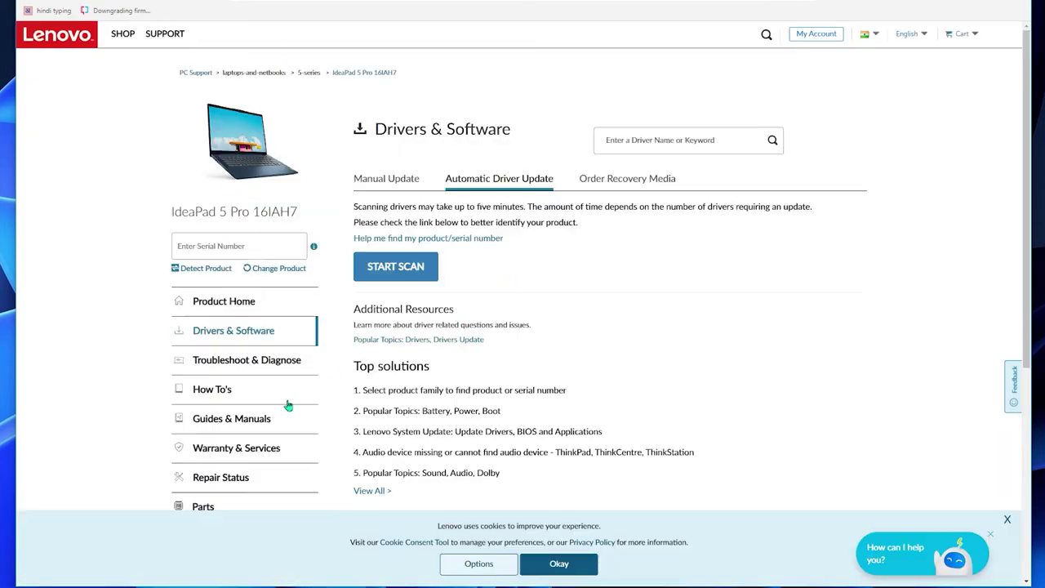
pyautogui.click(576, 575)
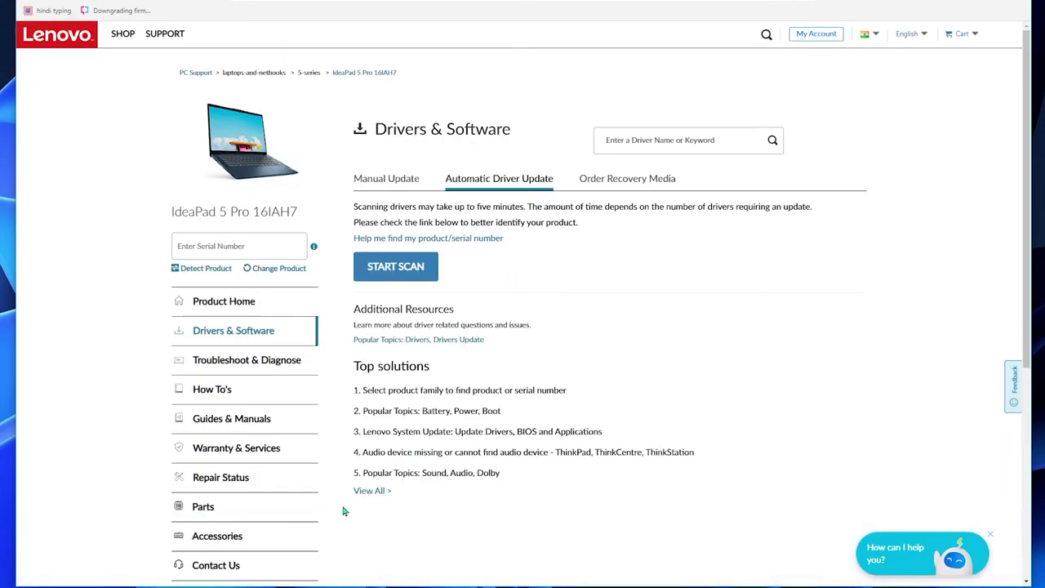
pyautogui.click(398, 181)
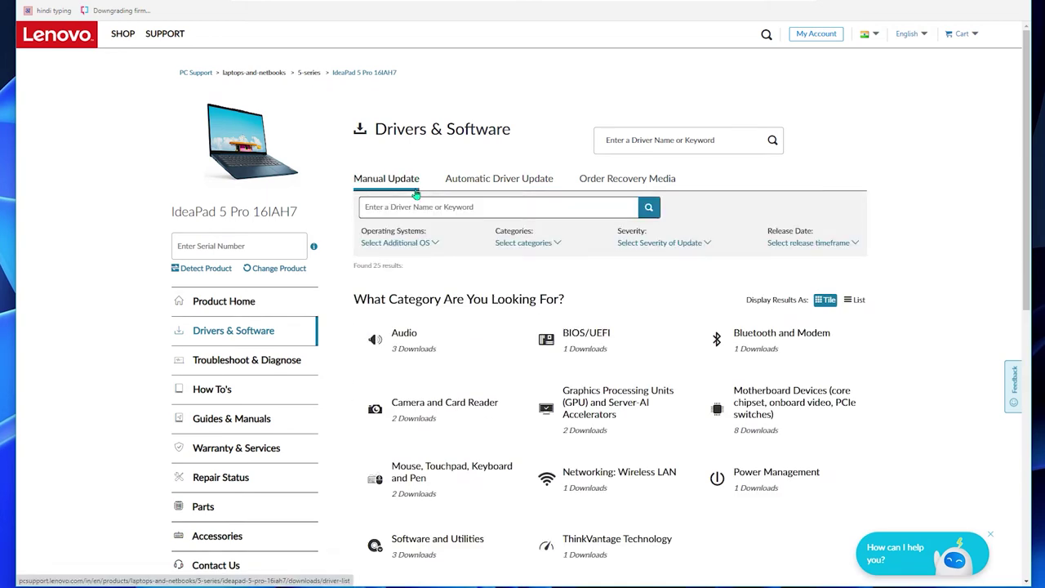
pyautogui.scroll(-2, 495, 272)
# List Audio drivers and expand the Elevoc Driver to its 111.04 MB download.
pyautogui.click(404, 189)
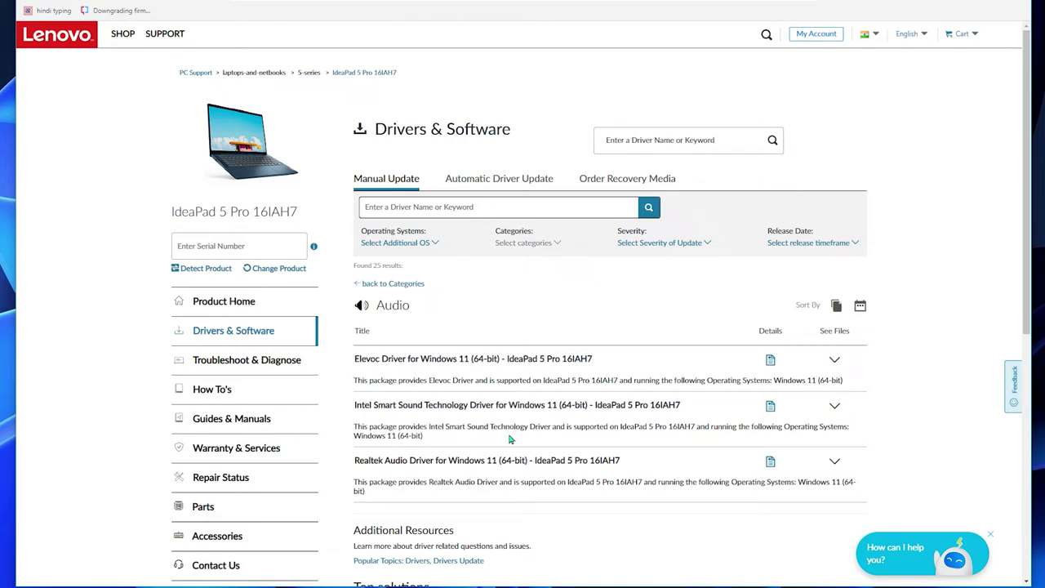
pyautogui.click(831, 363)
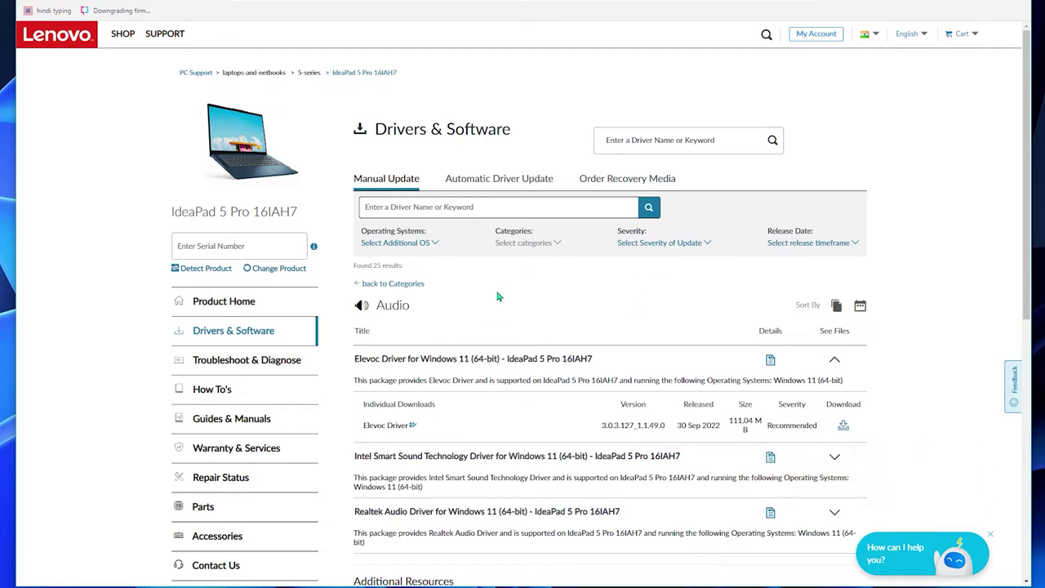
# Glance at Bluetooth and Modem drivers, then open the Graphics Processing Units list.
pyautogui.click(384, 283)
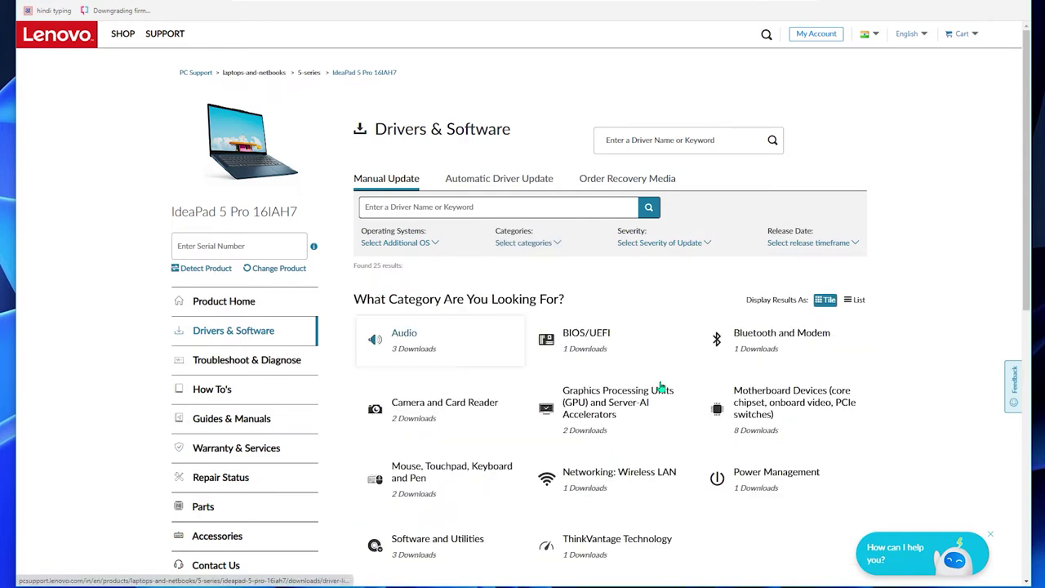
pyautogui.click(767, 357)
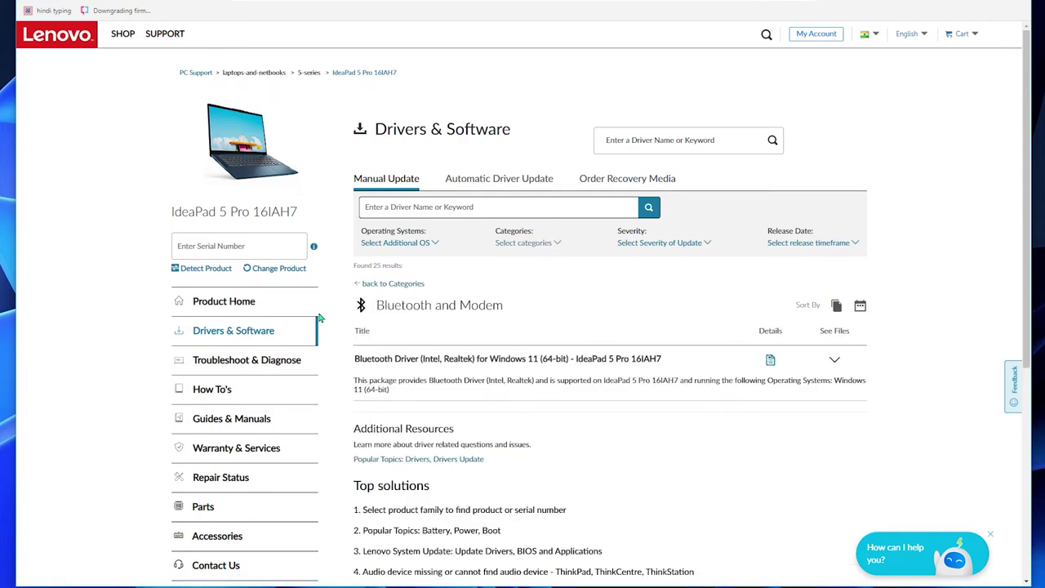
pyautogui.click(361, 283)
pyautogui.scroll(-2, 490, 326)
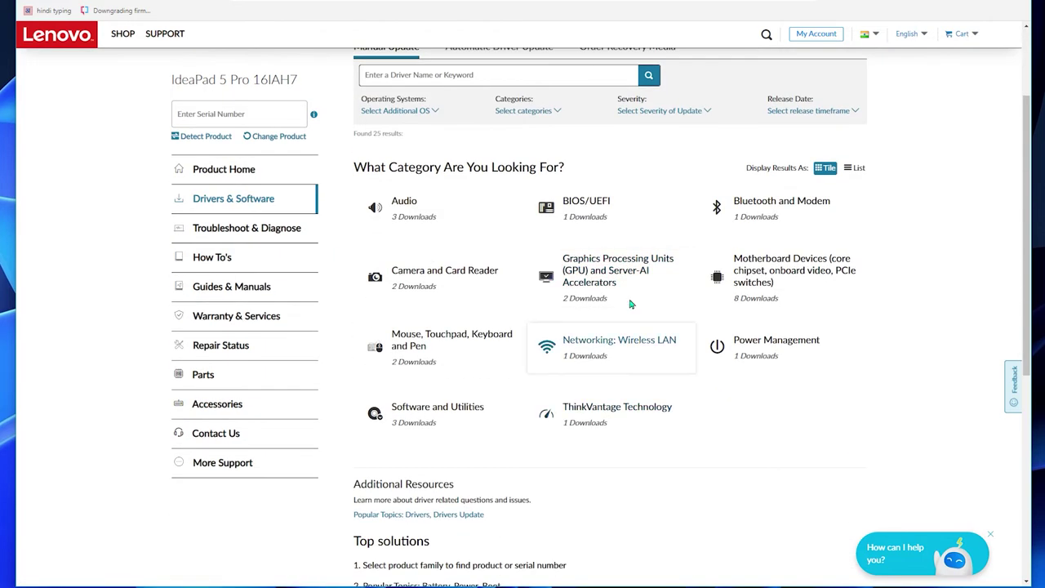
pyautogui.click(630, 303)
pyautogui.scroll(2, 610, 517)
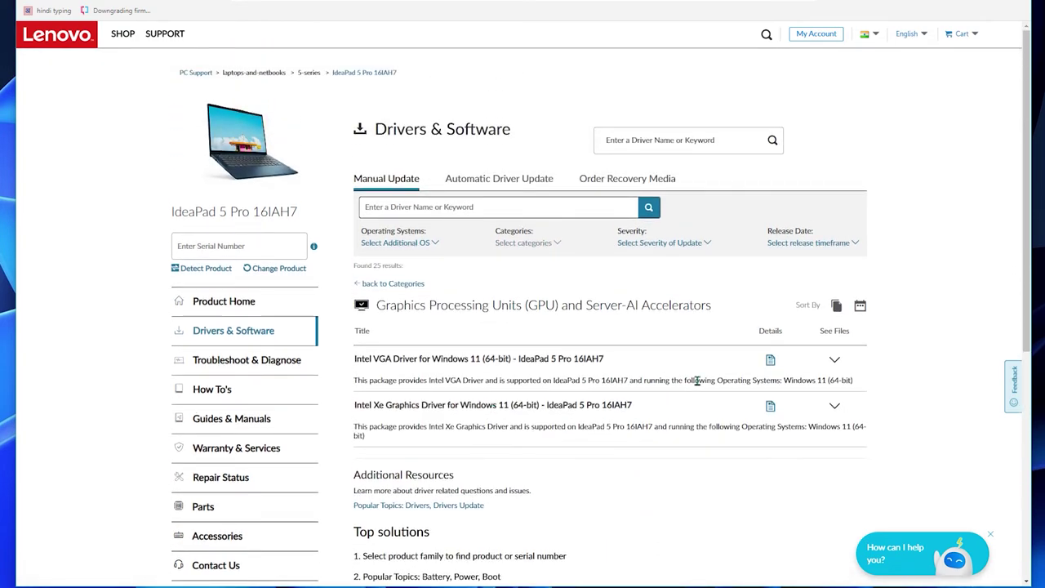
# Expand the Intel VGA Driver, highlight its 30 Sep 2022 release date, then return to categories.
pyautogui.click(833, 359)
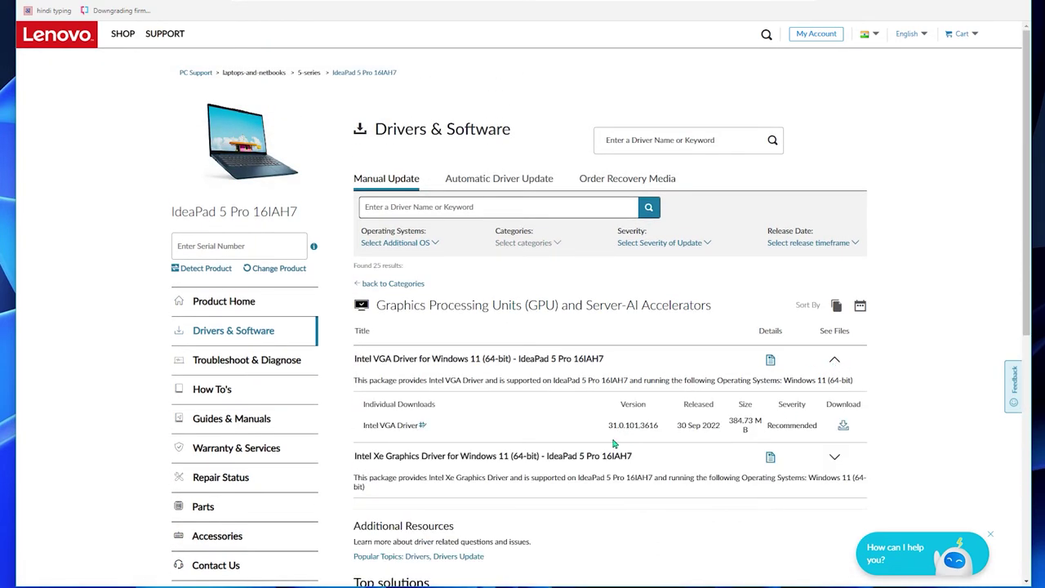
pyautogui.moveTo(677, 431); pyautogui.dragTo(729, 436)
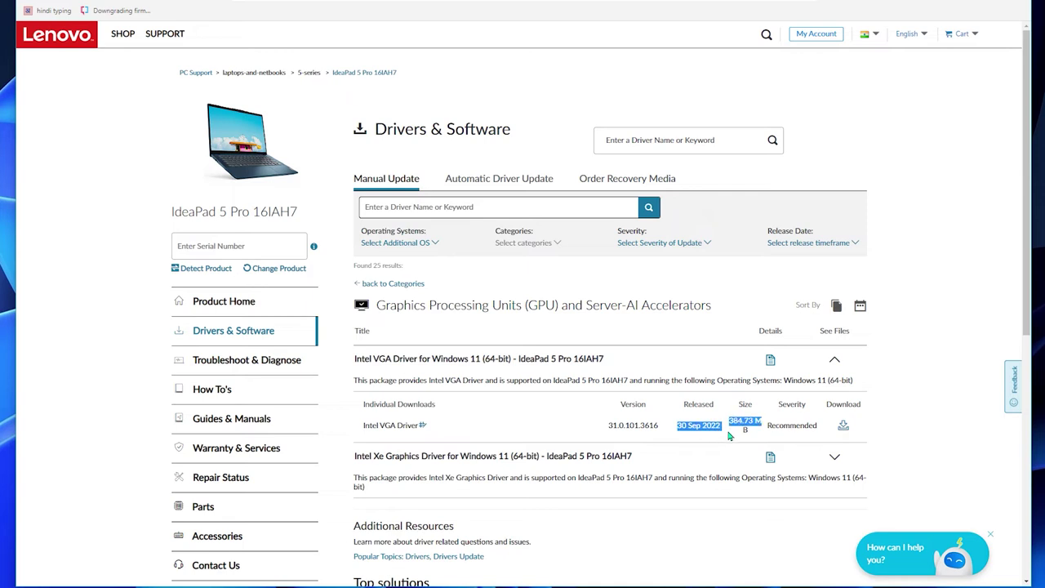
pyautogui.click(710, 425)
pyautogui.moveTo(677, 435); pyautogui.dragTo(710, 454)
pyautogui.click(376, 286)
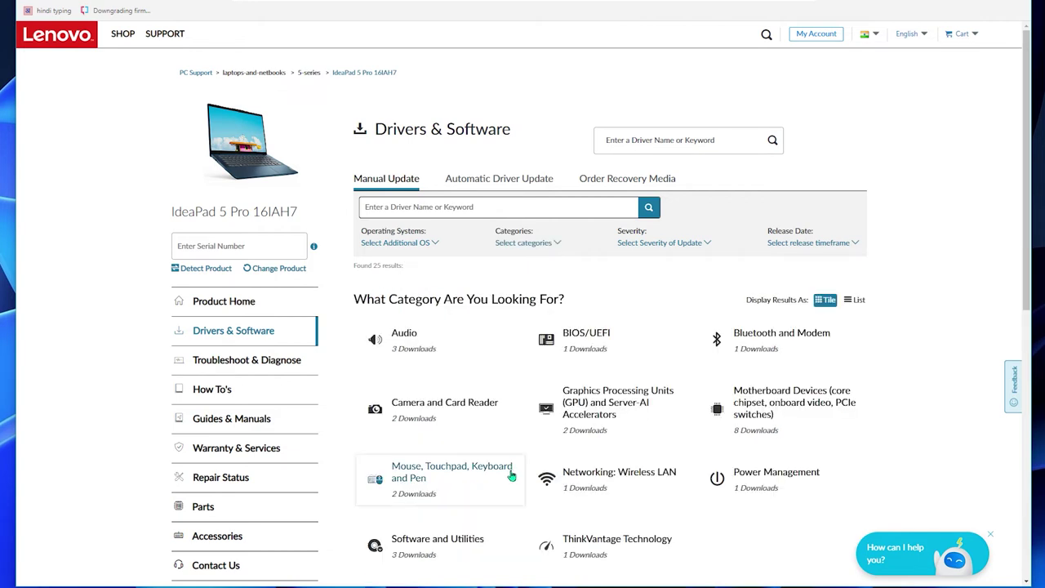
# Check Camera and Card Reader and Software and Utilities, then open Motherboard Devices drivers.
pyautogui.click(484, 418)
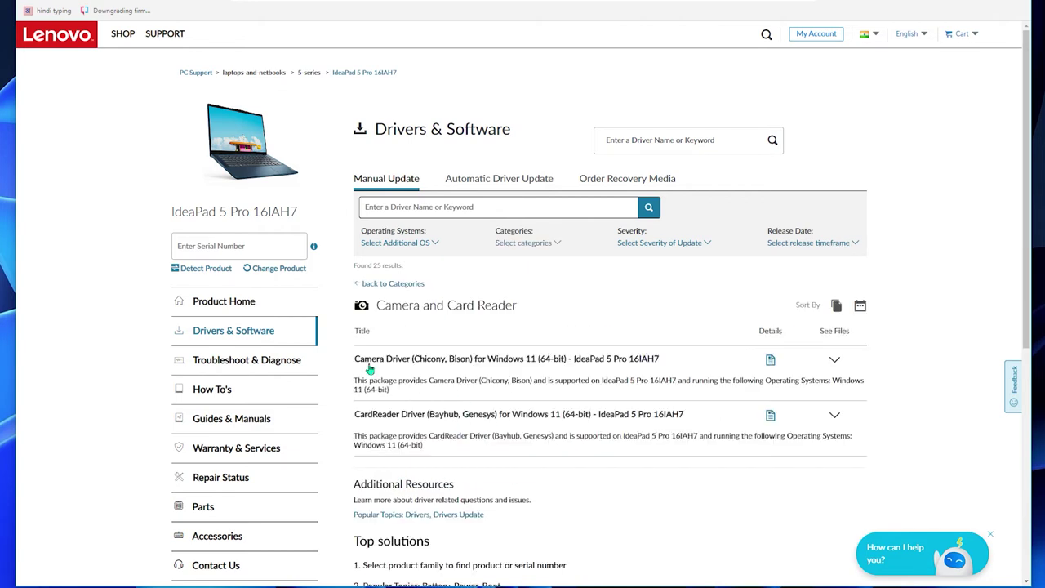
pyautogui.click(368, 286)
pyautogui.scroll(-2, 653, 490)
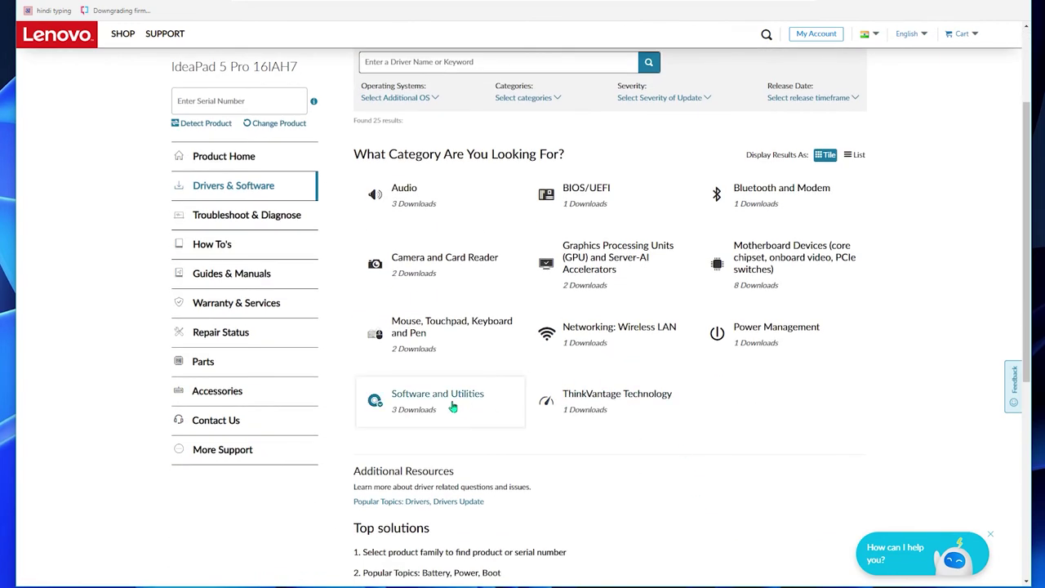
pyautogui.click(453, 406)
pyautogui.scroll(2, 482, 400)
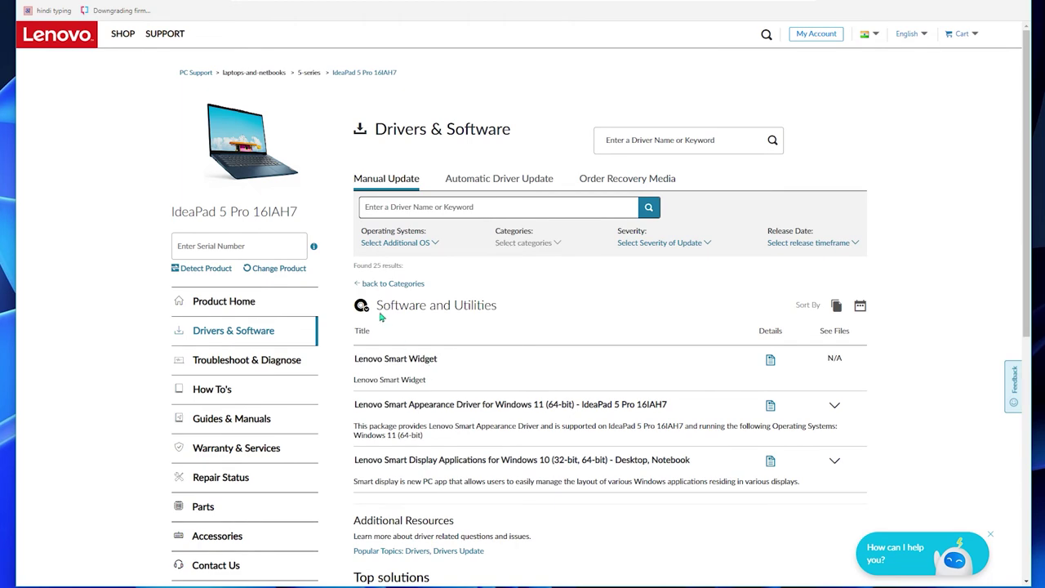
pyautogui.click(369, 284)
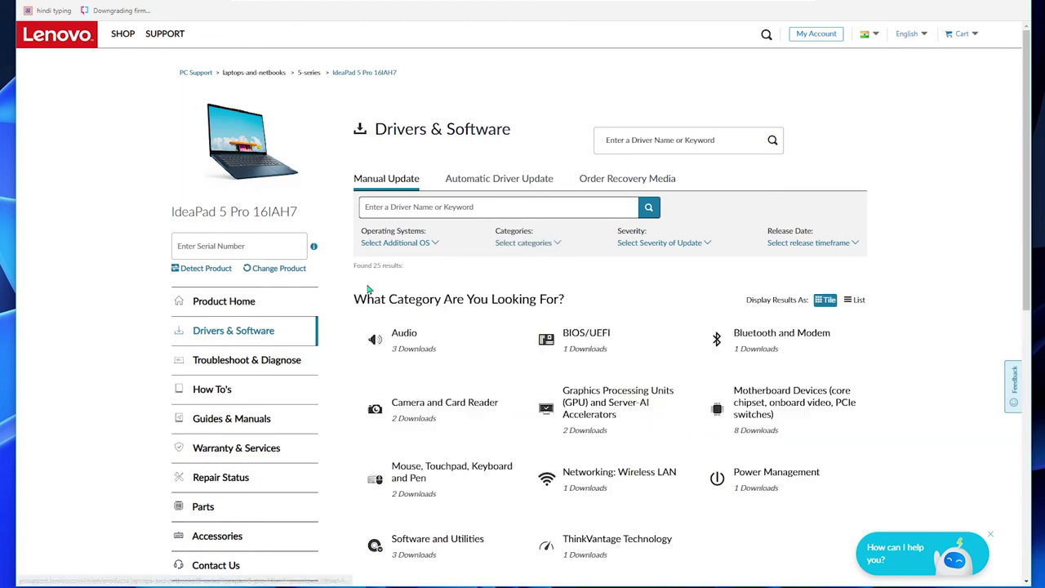
pyautogui.click(764, 404)
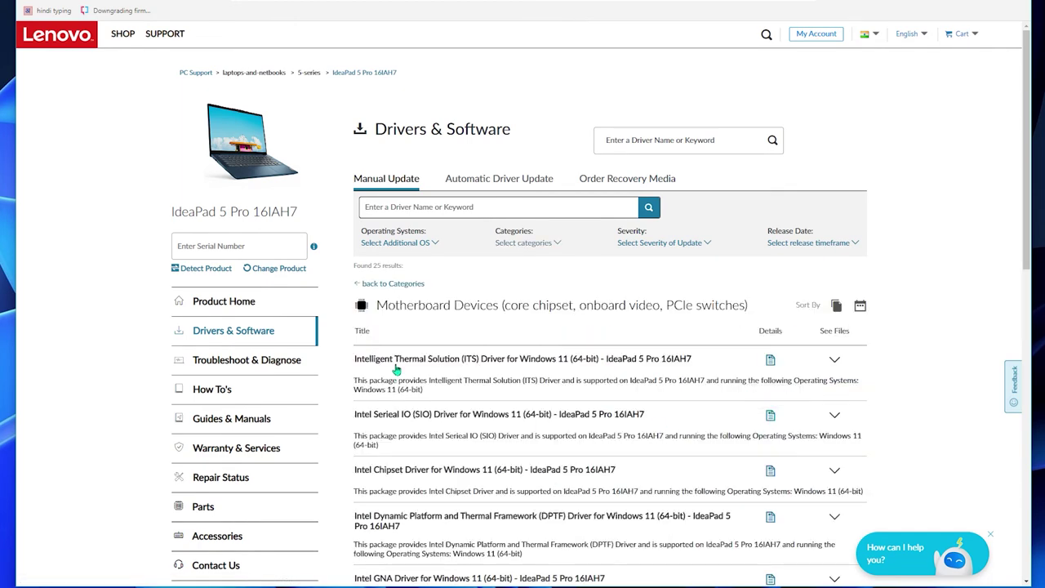
# Expand the ITS driver's 1.84 MB download (version 5.0.21.16), then return to the categories.
pyautogui.scroll(-2, 398, 370)
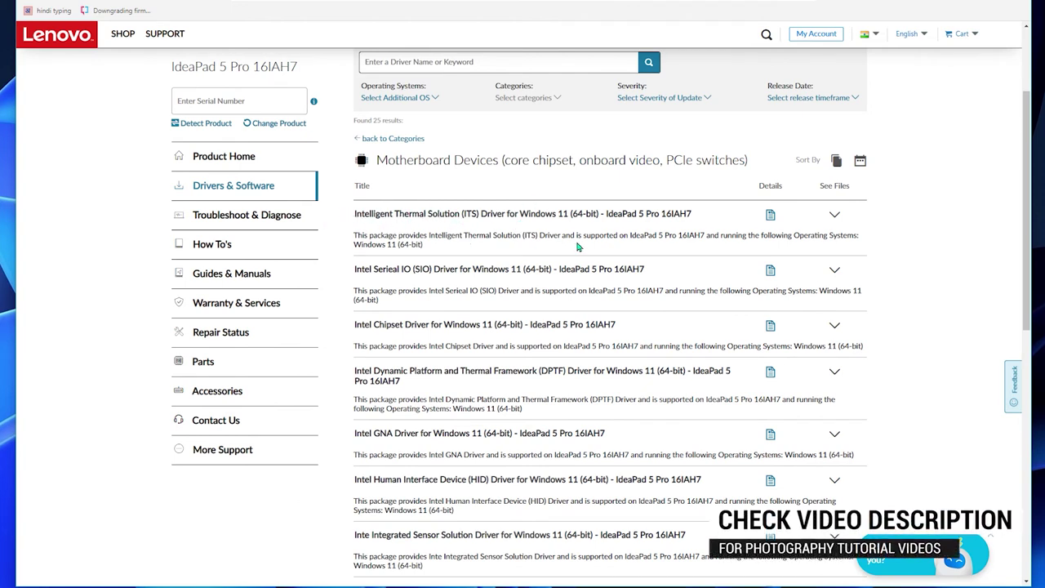
pyautogui.click(834, 214)
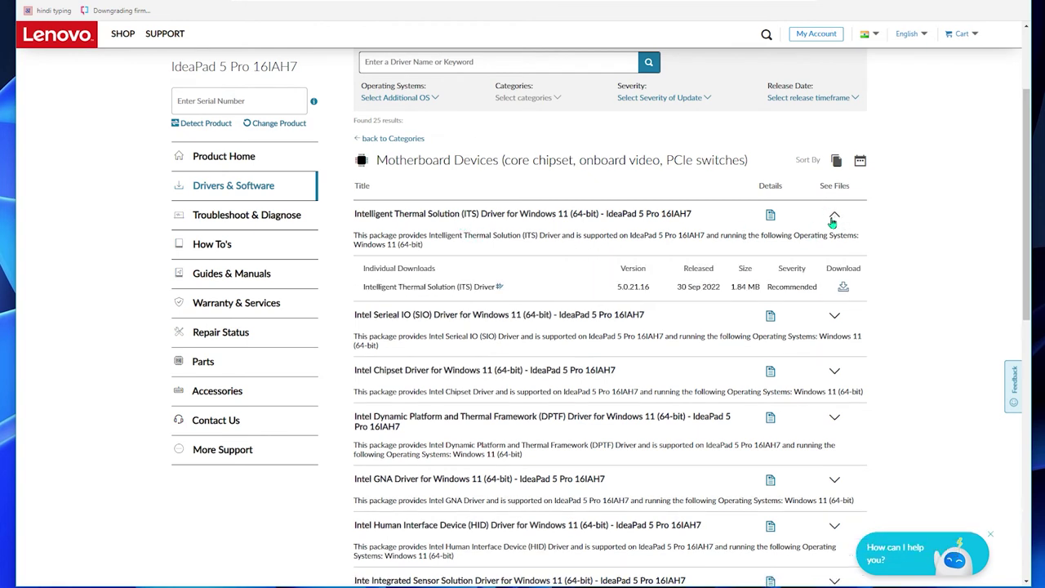
pyautogui.click(843, 287)
pyautogui.click(371, 140)
# Scroll back to the top of the IdeaPad 5 Pro 16IAH7 categories grid (25 results).
pyautogui.scroll(-1, 915, 391)
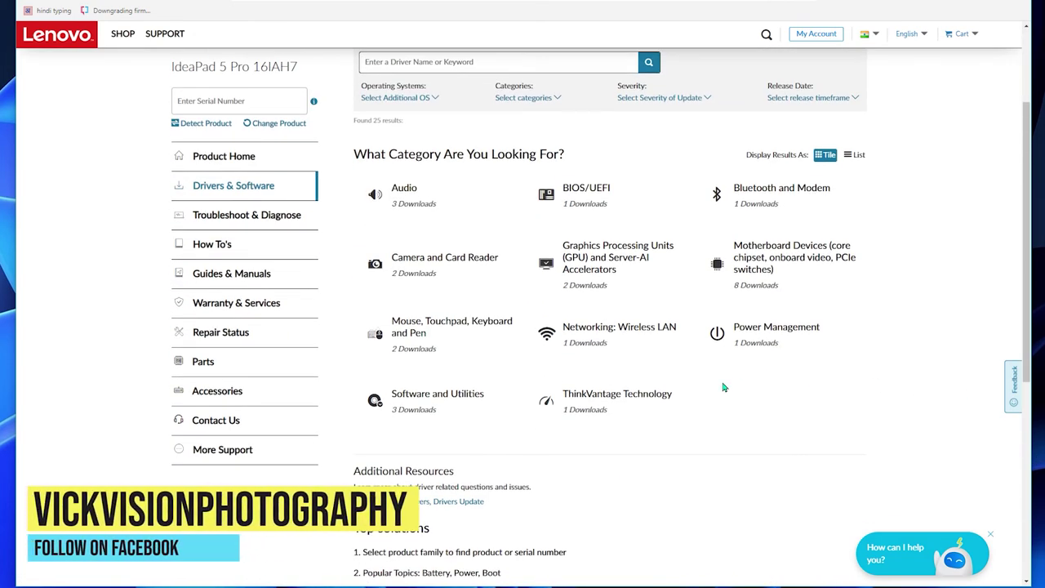
pyautogui.scroll(2, 532, 299)
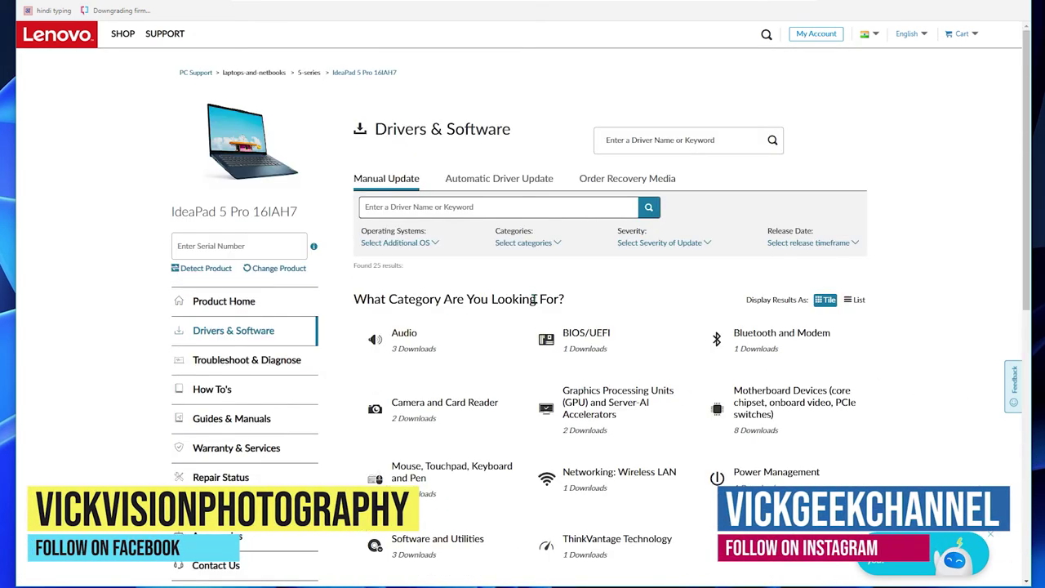